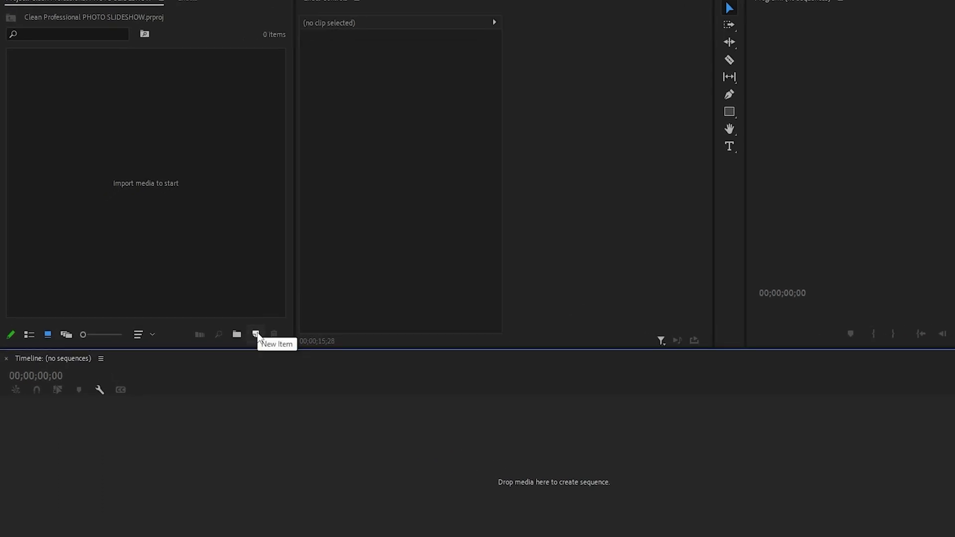
Create a new sequence from the Digital SLR 1080p DSLR 1080p30 preset, named Slideshow.
left_click(256, 335)
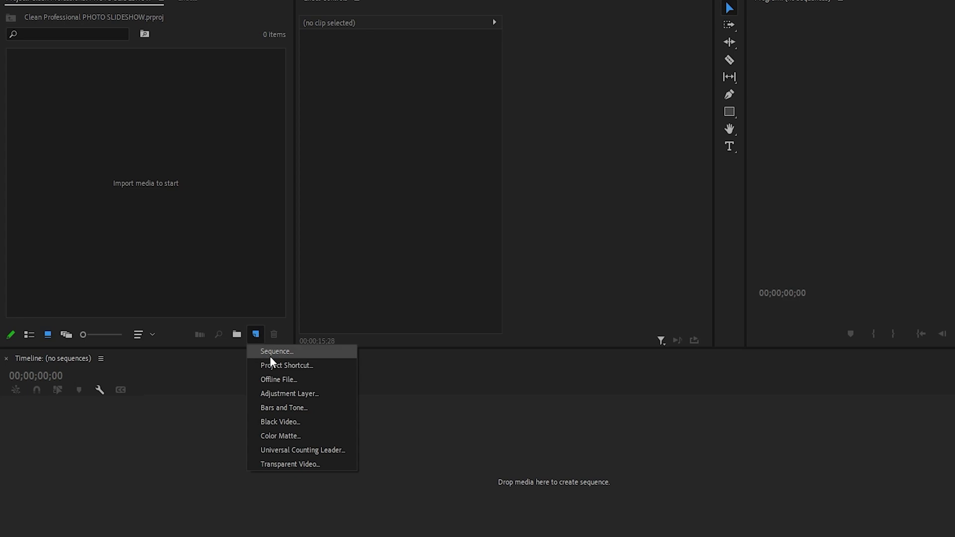
left_click(270, 355)
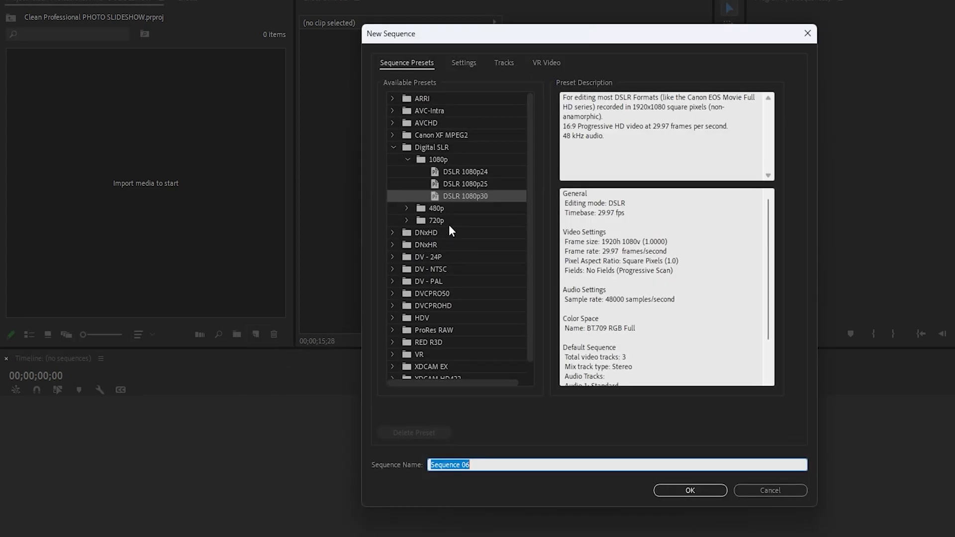
left_click(464, 196)
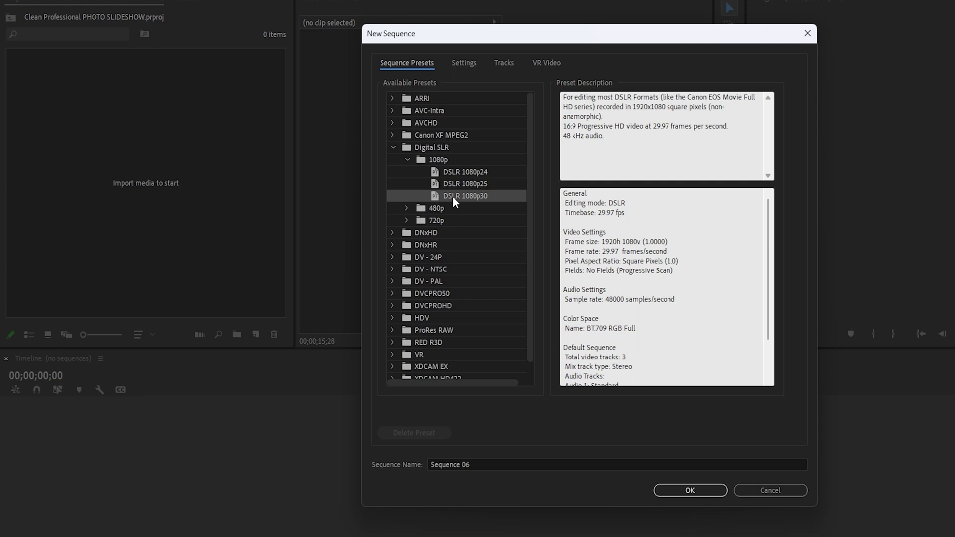
key("Tab")
type("S")
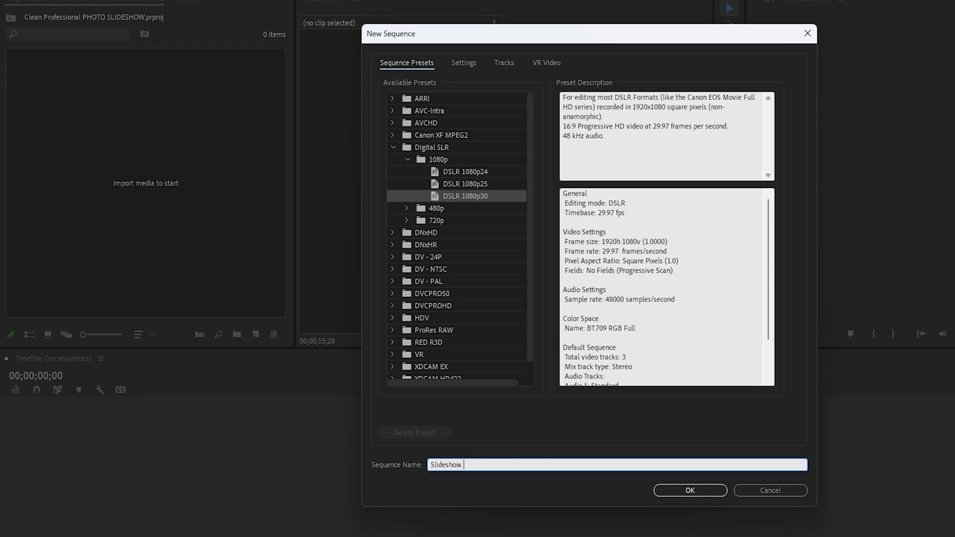
key("Return")
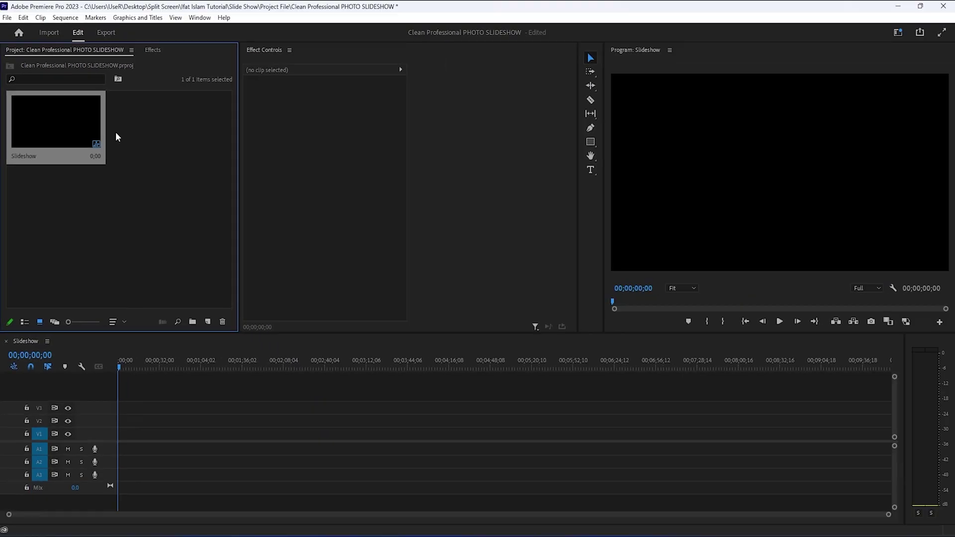
left_click(116, 192)
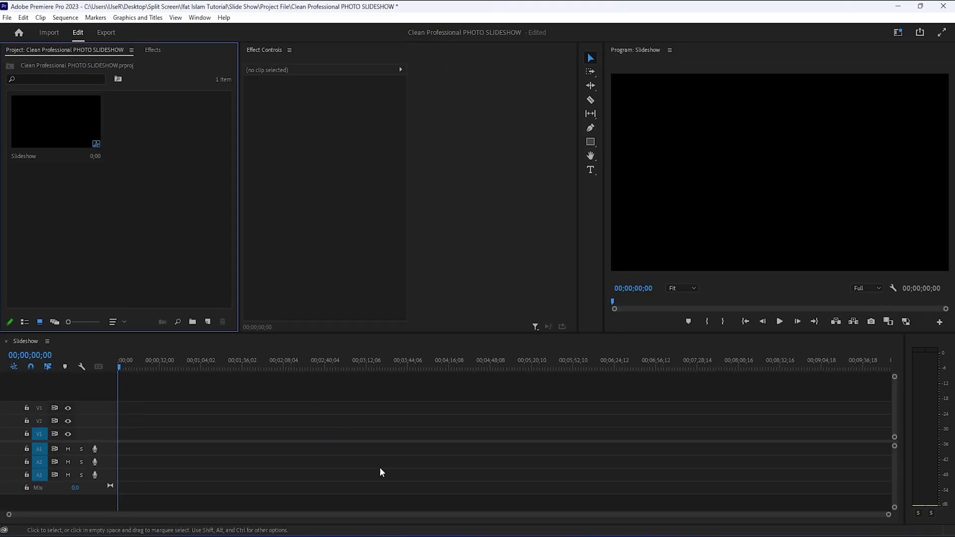
Drag four photos from the Photos folder onto video track 2, then minimise Explorer.
key("alt+Tab")
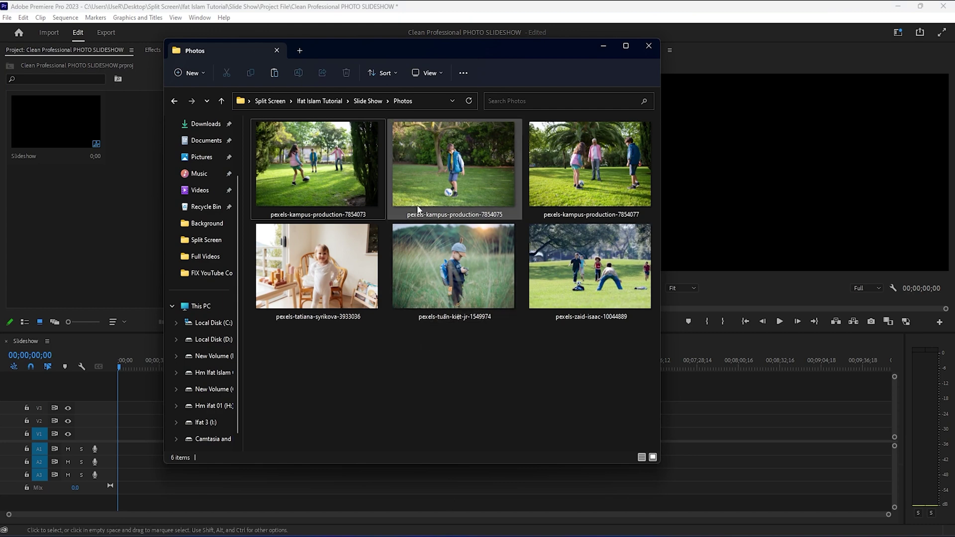
left_click(334, 175)
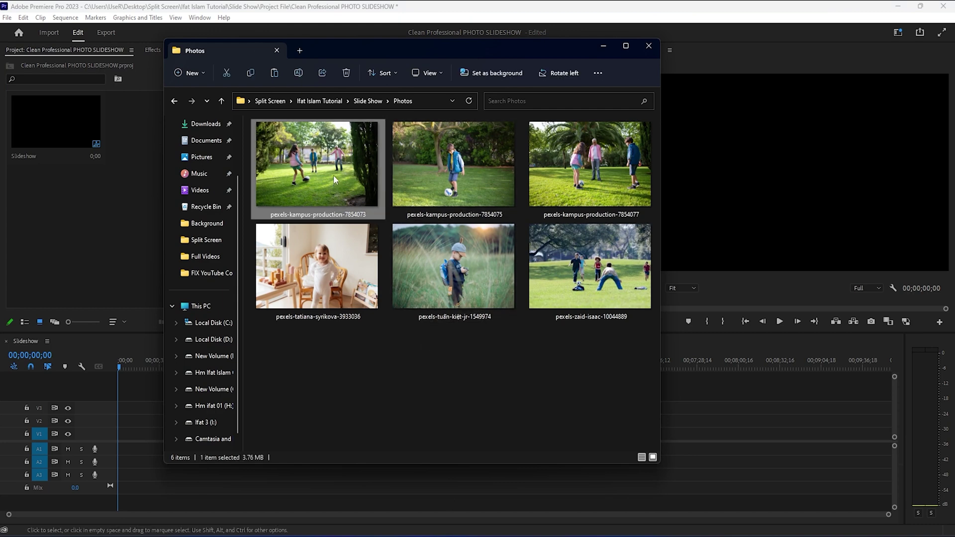
left_click(477, 168, "ctrl")
left_click(621, 159, "ctrl")
left_click(604, 259, "ctrl")
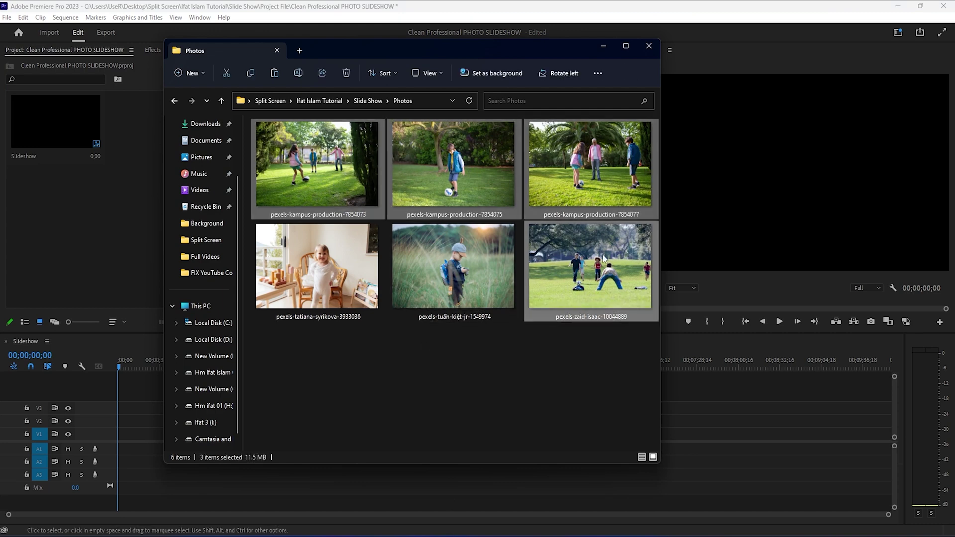
left_click_drag(465, 173, 127, 421)
left_click(603, 45)
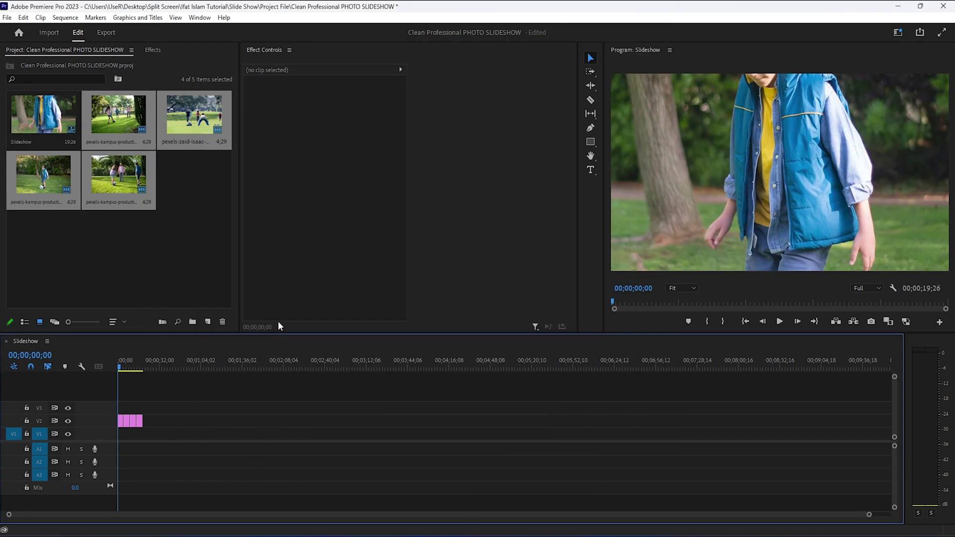
Zoom the timeline so all four photo clips are visible.
left_click(121, 368)
left_click_drag(122, 368, 115, 366)
left_click_drag(867, 514, 488, 501)
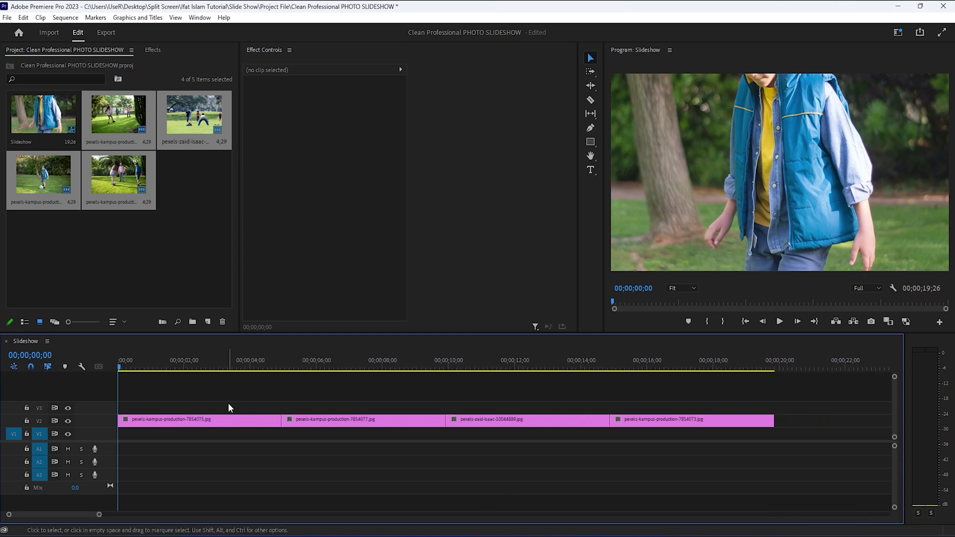
left_click_drag(213, 363, 661, 368)
Apply Scale to Frame Size to all four photo clips and widen the Program monitor.
left_click_drag(791, 406, 253, 426)
right_click(254, 426)
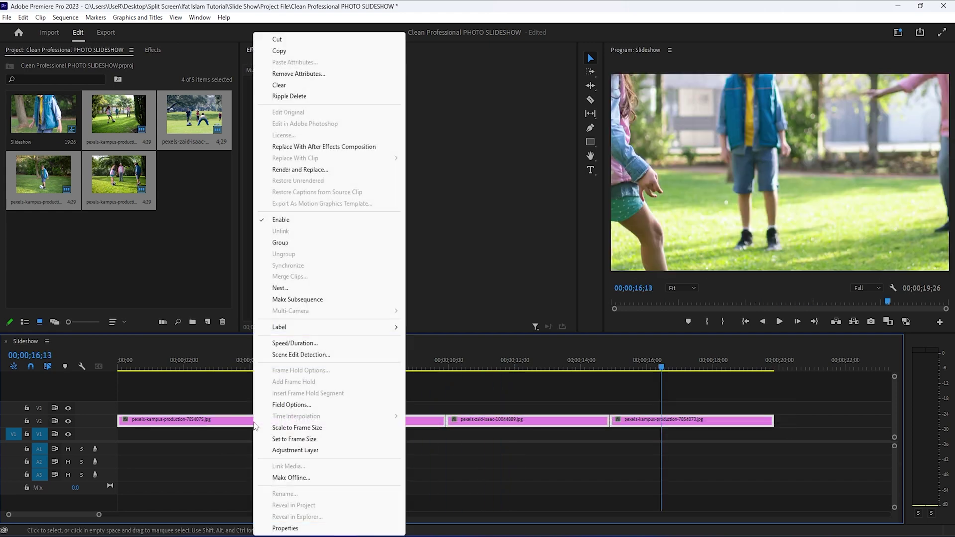
left_click(293, 427)
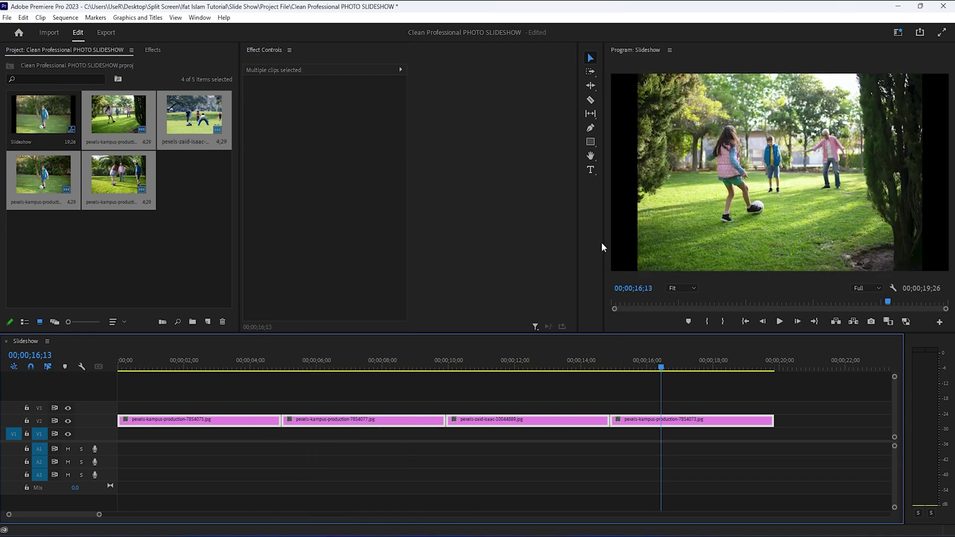
left_click_drag(601, 237, 536, 236)
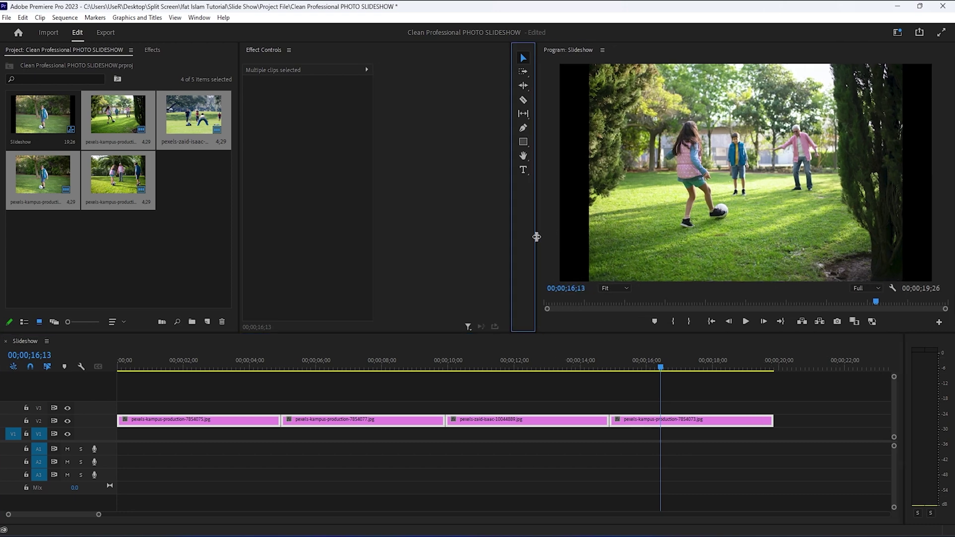
left_click_drag(660, 368, 155, 404)
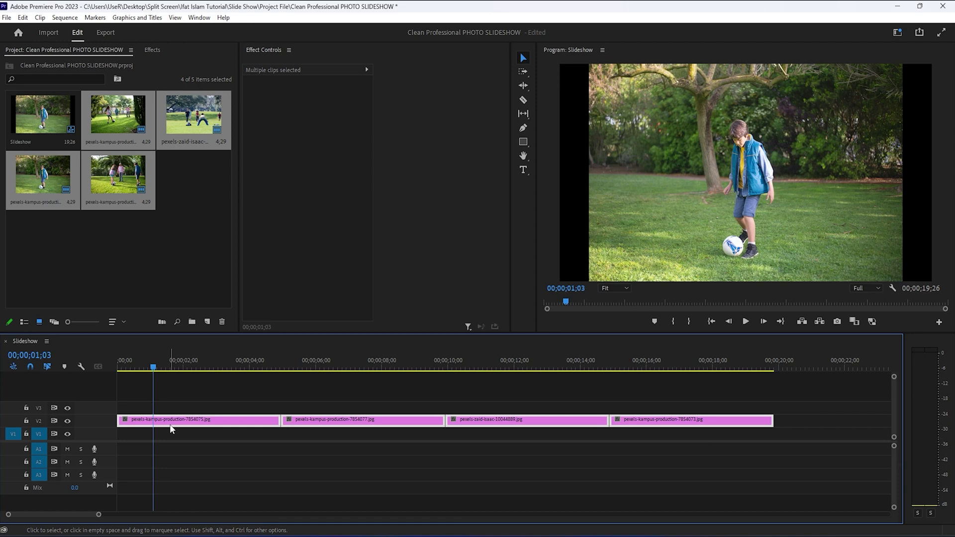
Scale the four photo clips to 124, 136, 109 and 119 percent to remove black bars.
left_click(170, 425)
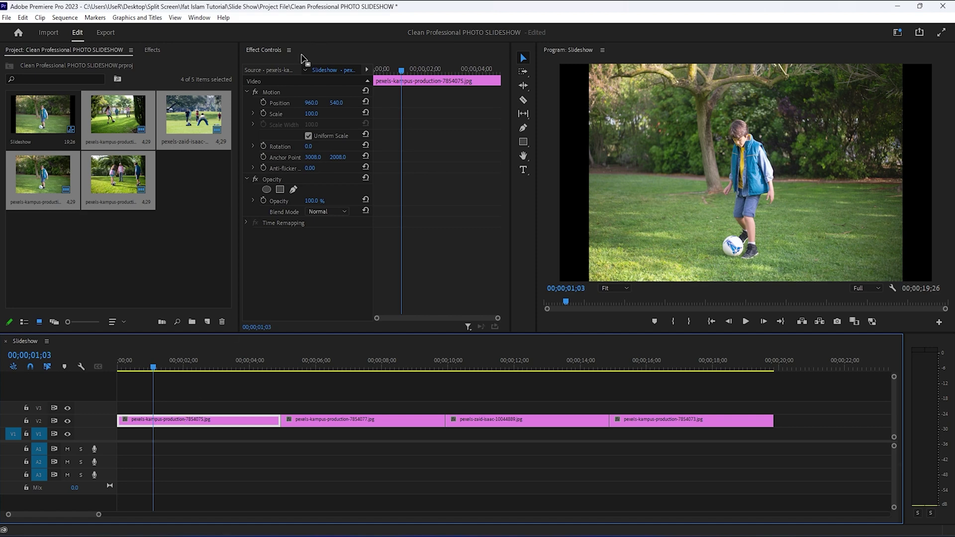
left_click(281, 103)
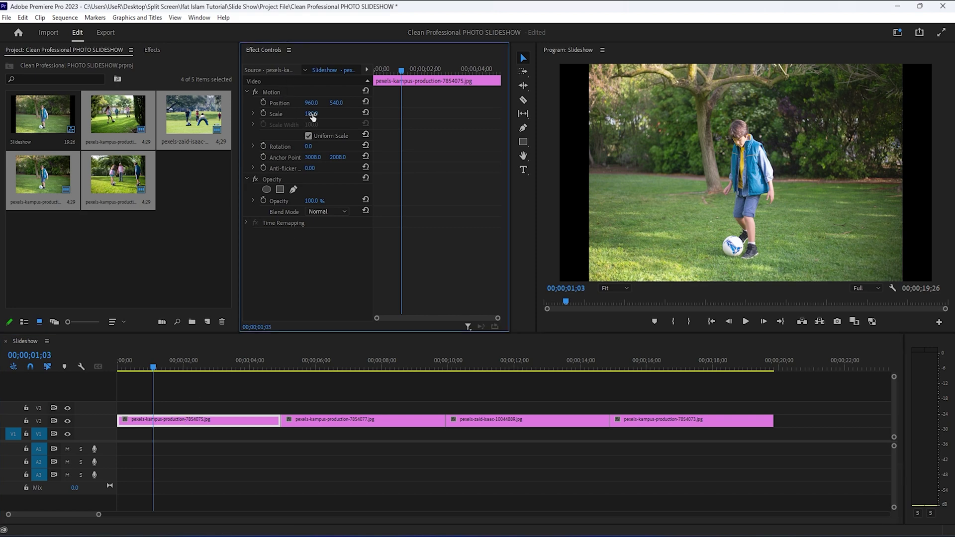
left_click_drag(313, 116, 324, 116)
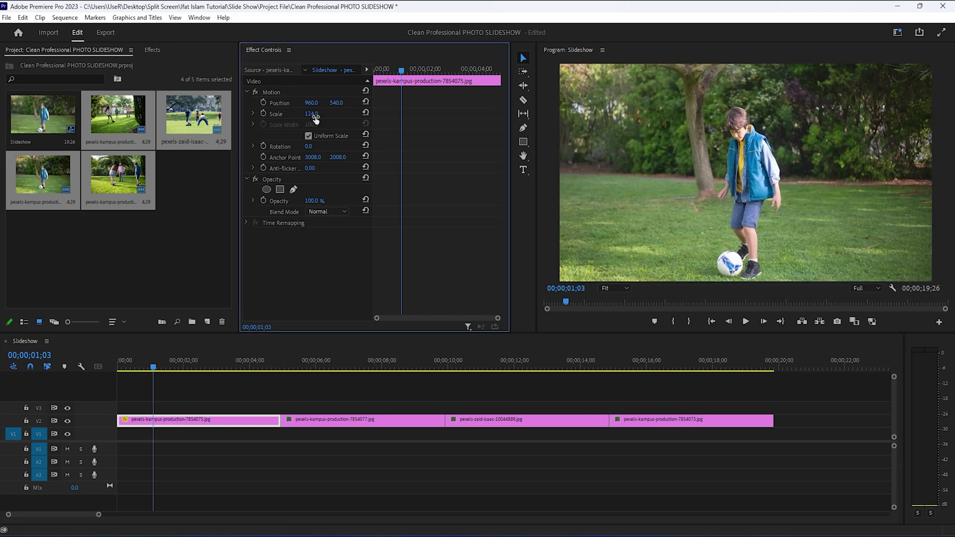
left_click(307, 369)
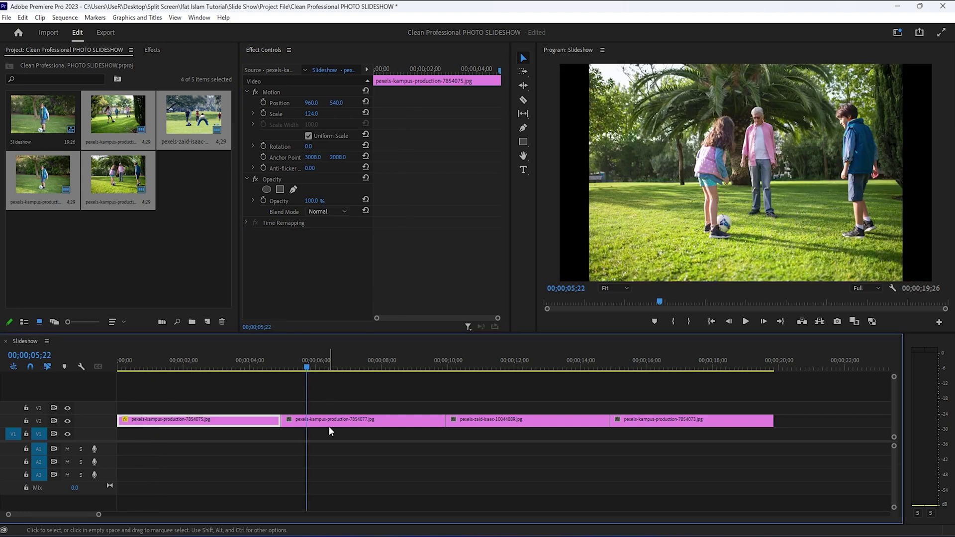
left_click(329, 422)
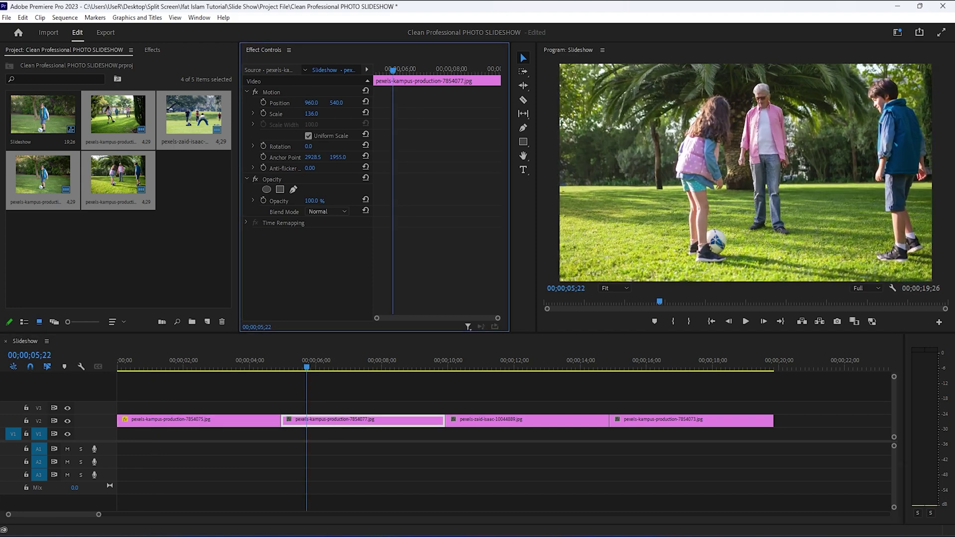
left_click(469, 368)
left_click(473, 422)
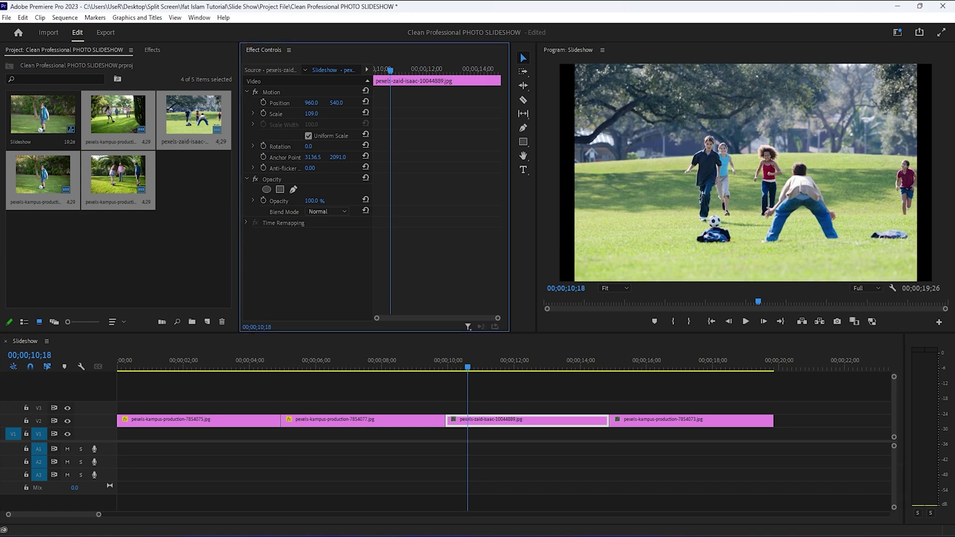
left_click(680, 368)
left_click(680, 421)
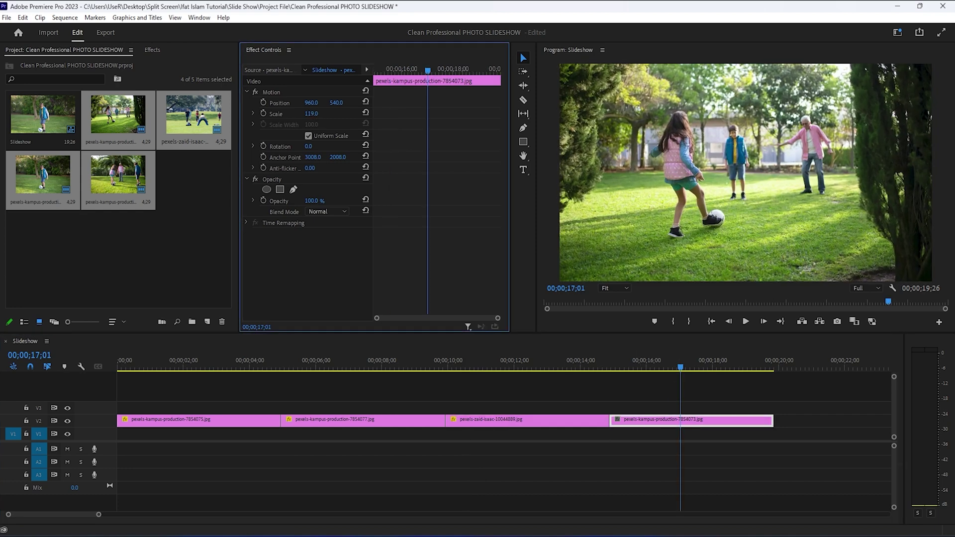
left_click(408, 381)
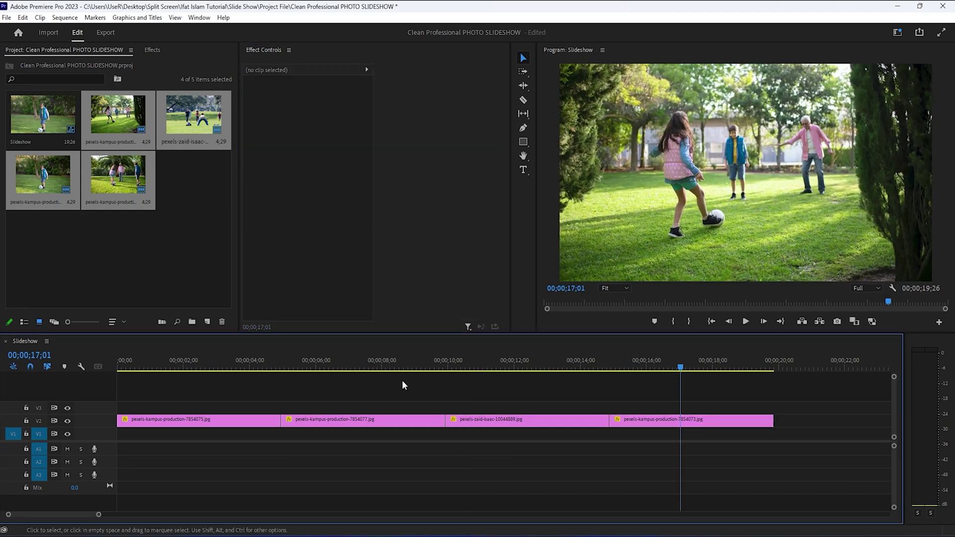
Alt-drag copies of all four photos onto V3, enlarge V2 and V3, and hide V3's output.
left_click_drag(797, 399, 164, 431)
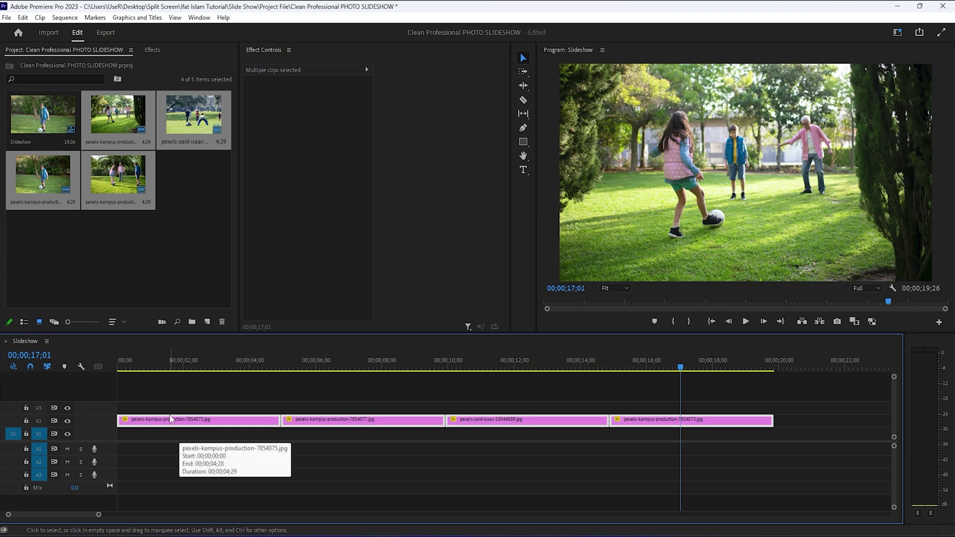
left_click_drag(166, 424, 166, 409)
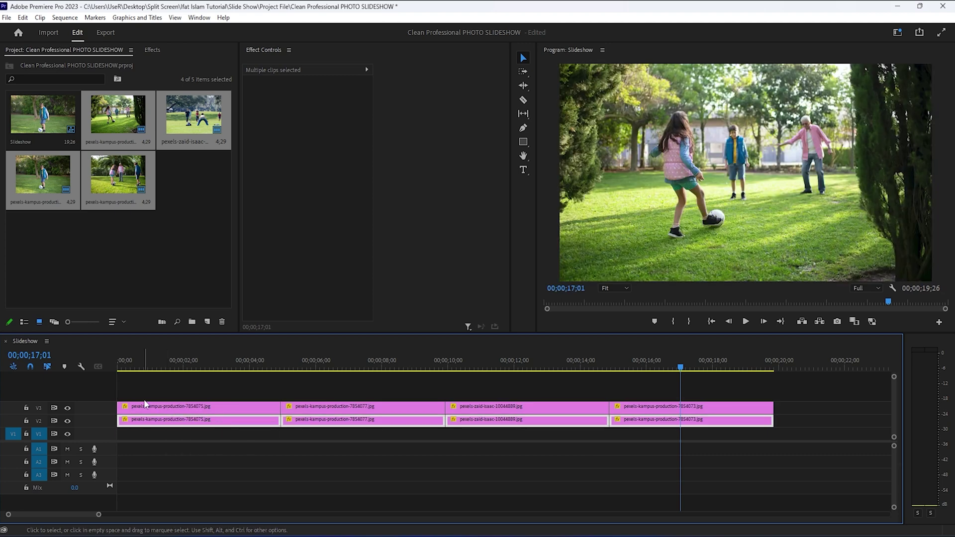
double_click(101, 423)
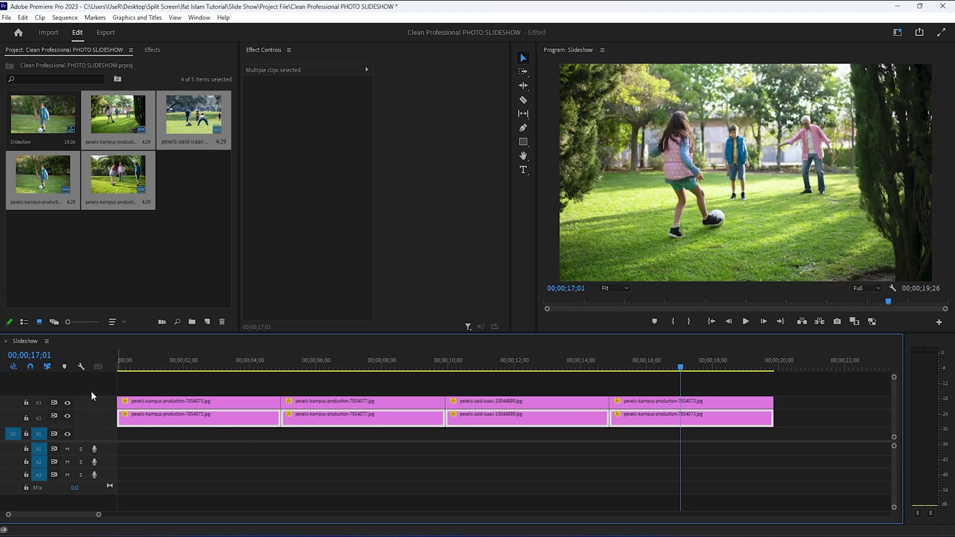
double_click(92, 403)
key("Up")
key("Up")
key("Up")
key("Up")
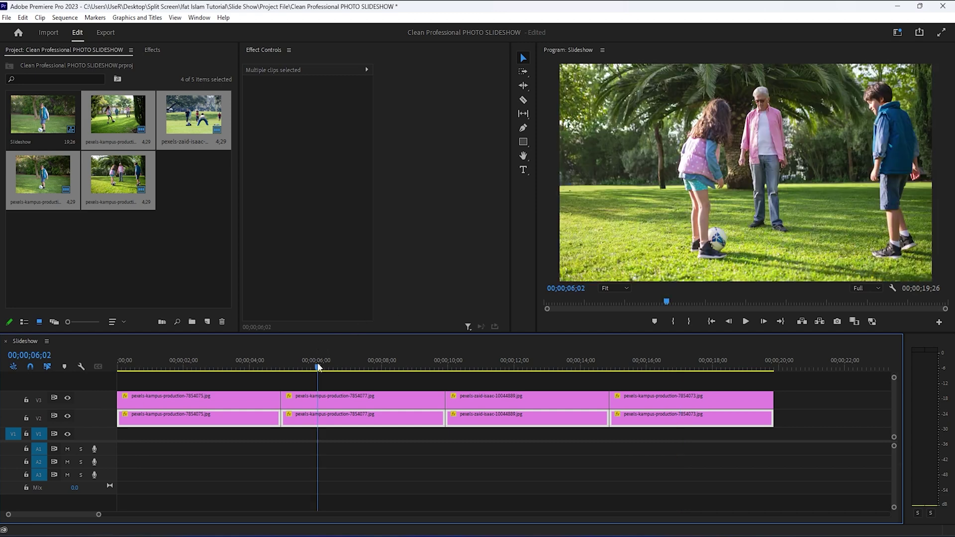
left_click(68, 399)
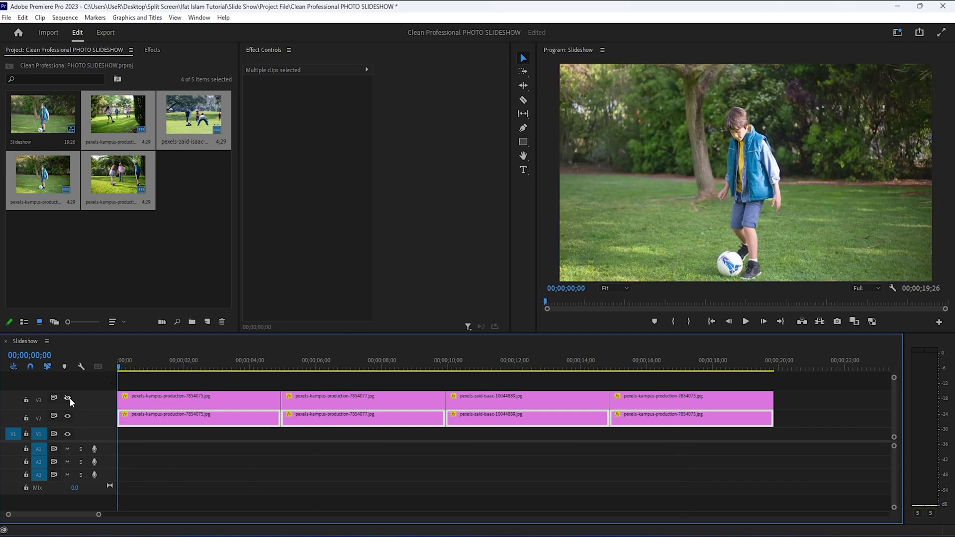
left_click(151, 51)
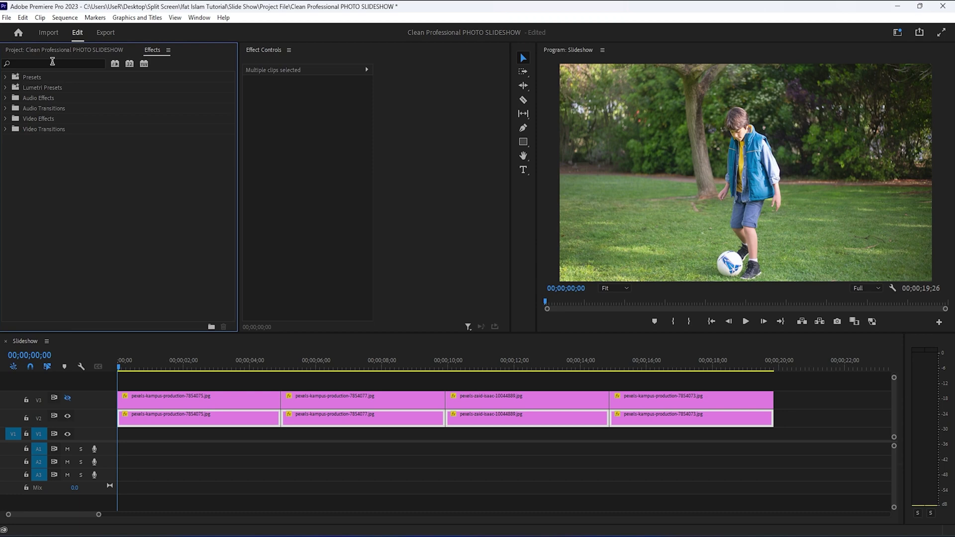
Apply the Gaussian Blur effect to the V2 background clips.
left_click(52, 63)
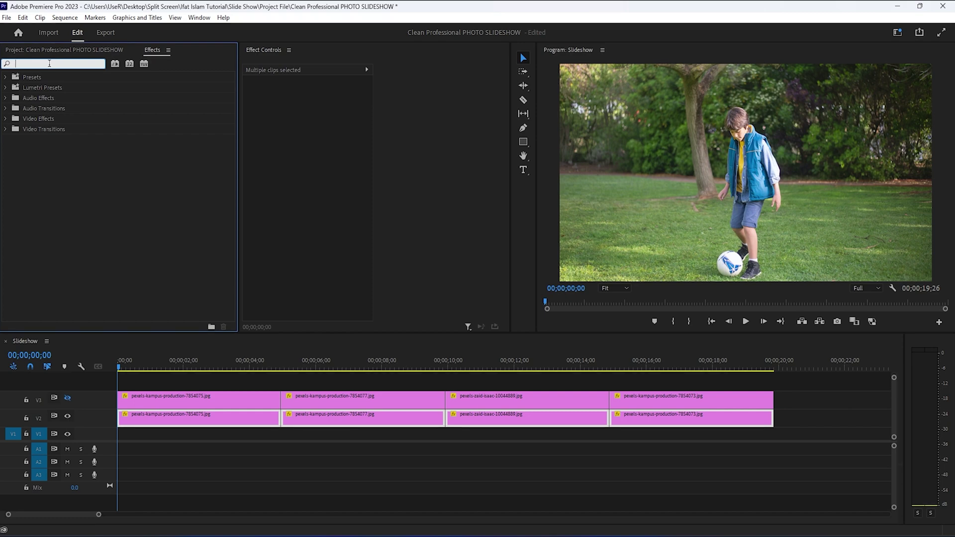
type("gaus")
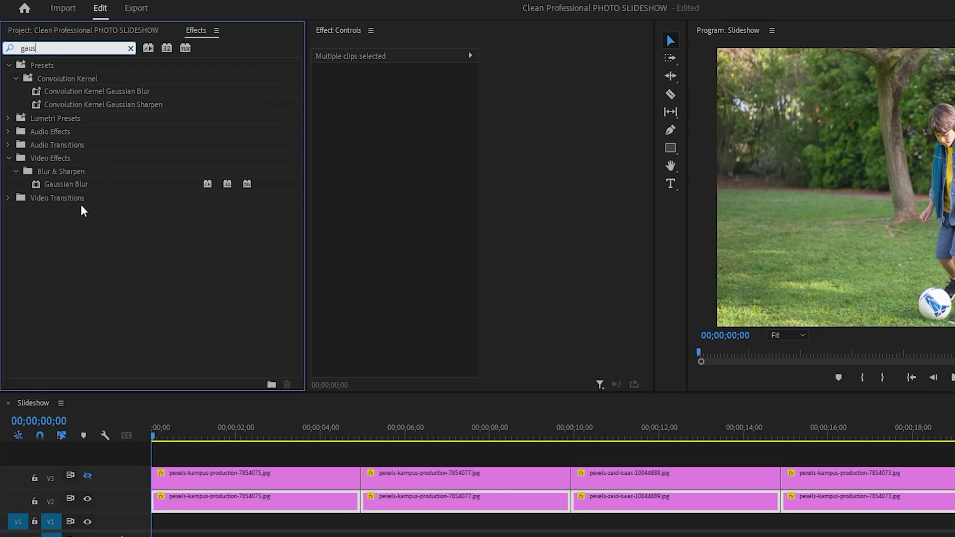
left_click_drag(77, 187, 213, 511)
Set the first V2 clip's Gaussian Blur to 400 Blurriness with Repeat Edge Pixels on.
left_click(217, 437)
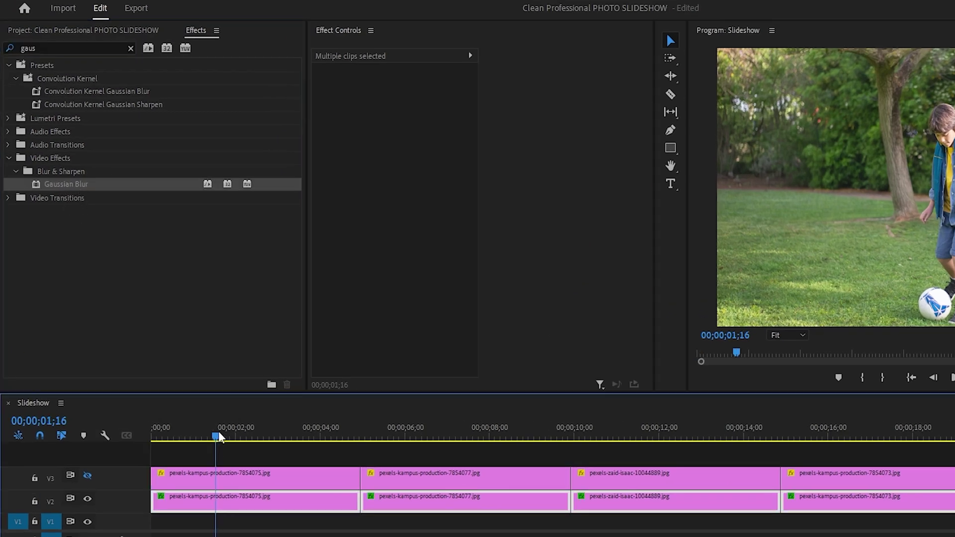
left_click(233, 517)
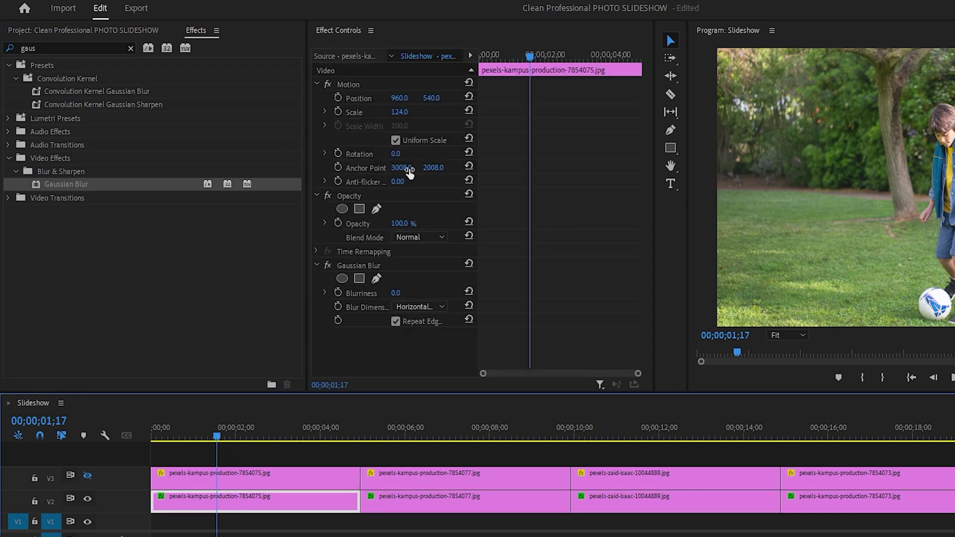
left_click_drag(304, 147, 275, 147)
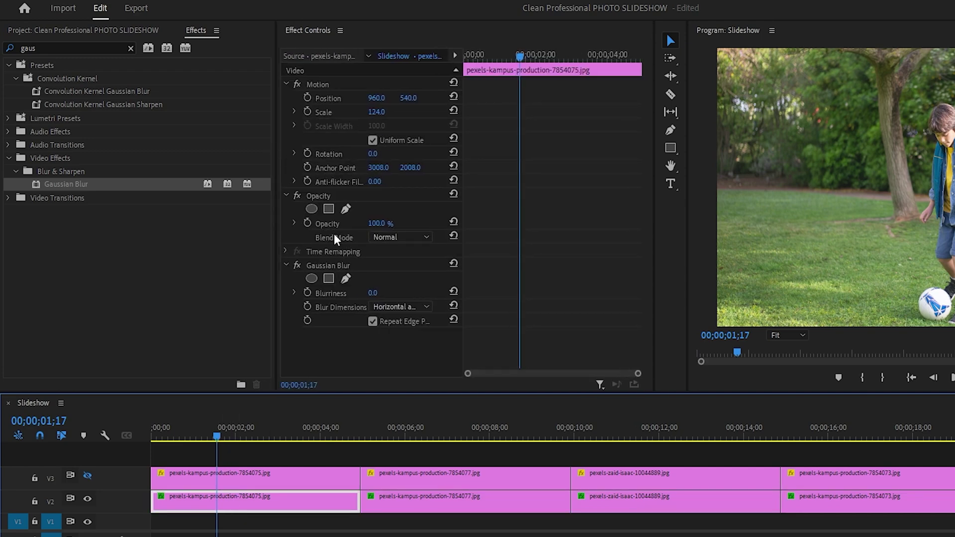
left_click(375, 293)
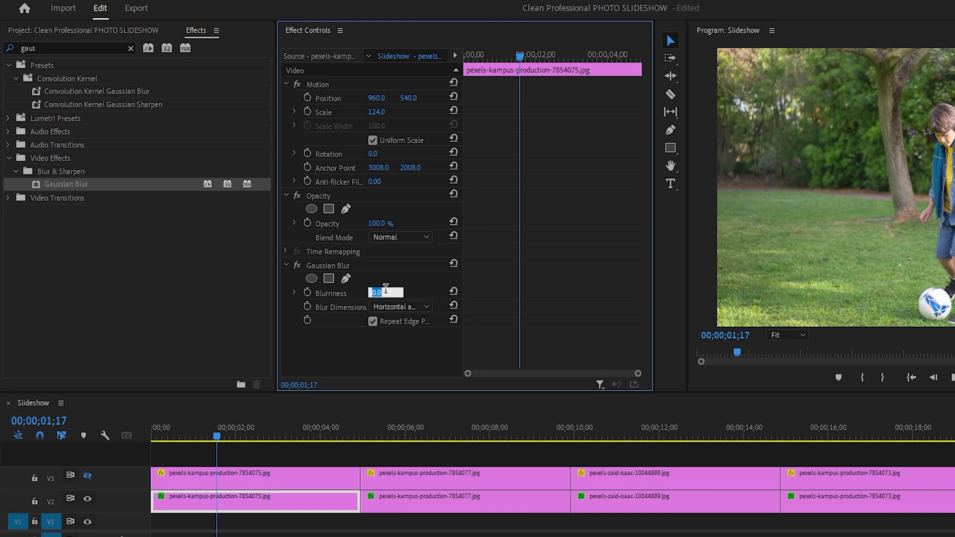
type("400")
key("Return")
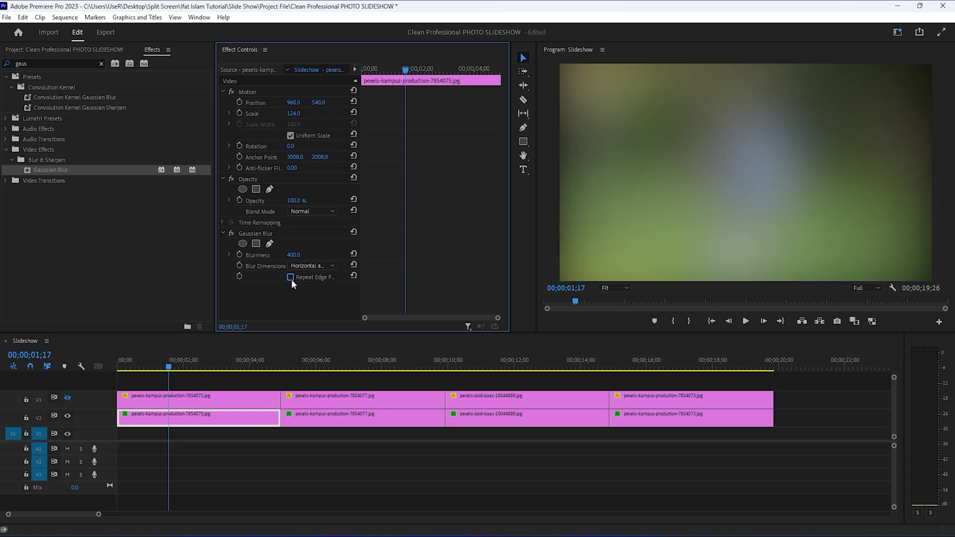
left_click(291, 279)
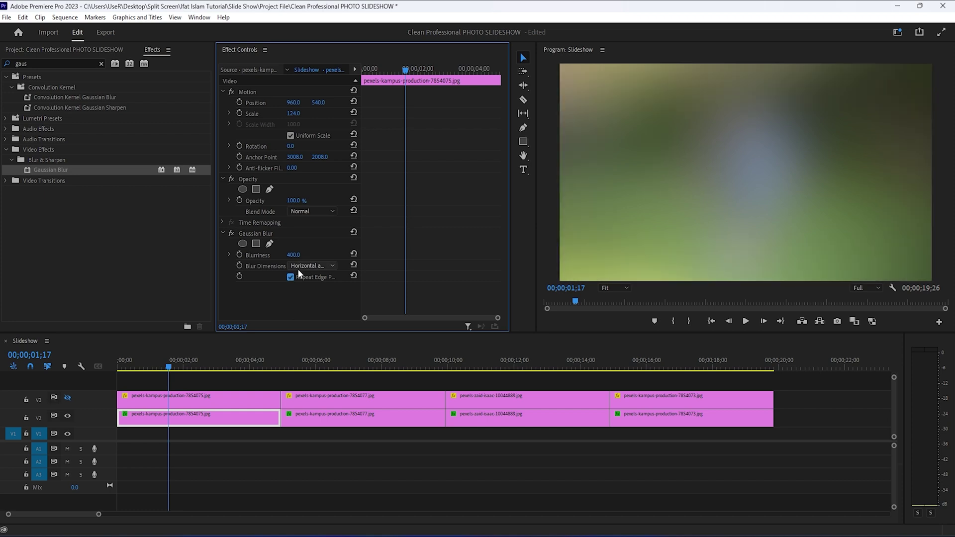
left_click(253, 234)
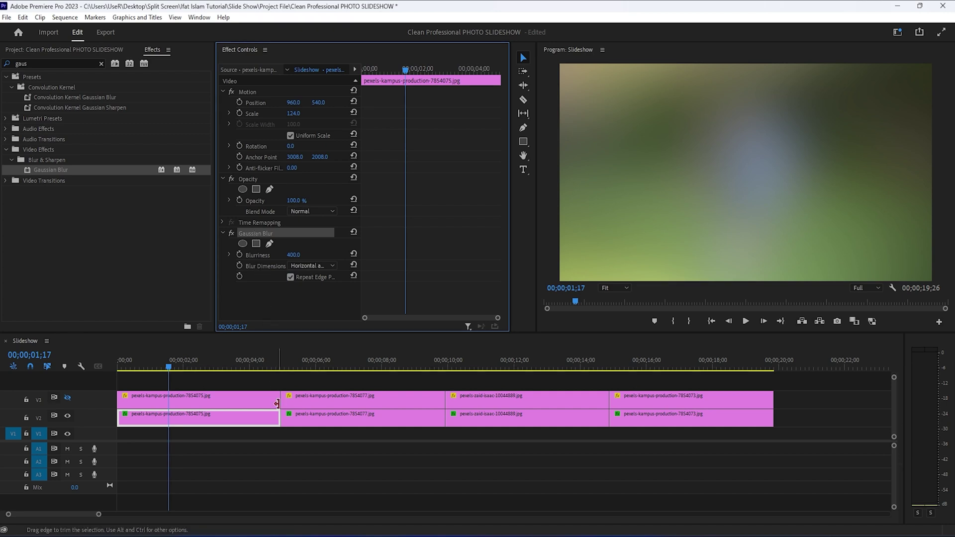
Select the other three V2 clips and toggle V3 output to compare sharp photos over the blur.
left_click_drag(810, 436, 365, 421)
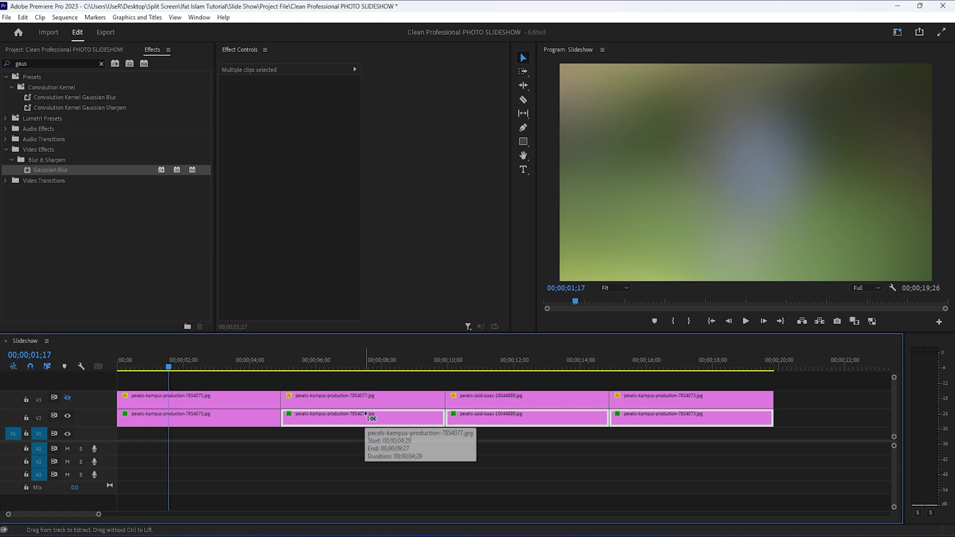
mouse_move(227, 355)
left_mouse_down()
mouse_move(404, 365)
mouse_move(702, 360)
mouse_move(220, 372)
left_mouse_up()
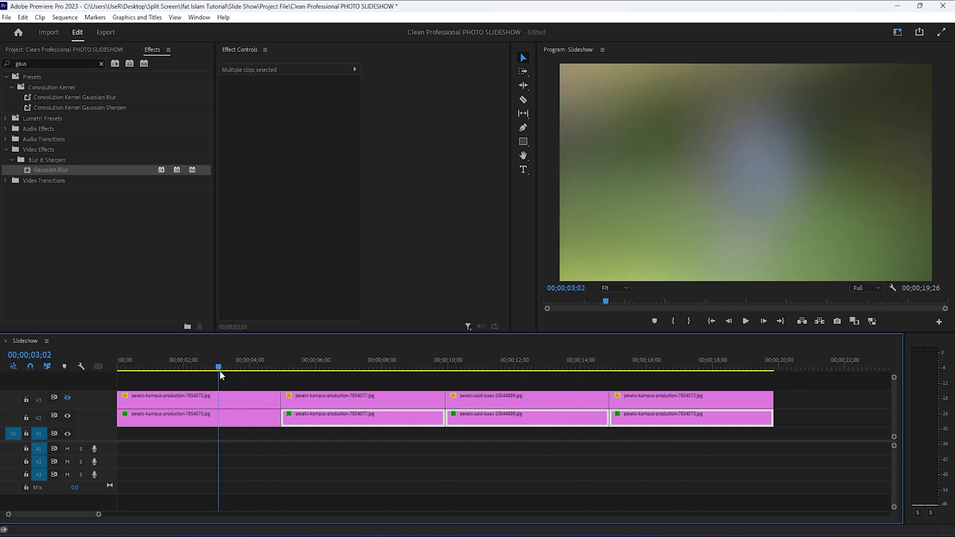
left_click(67, 398)
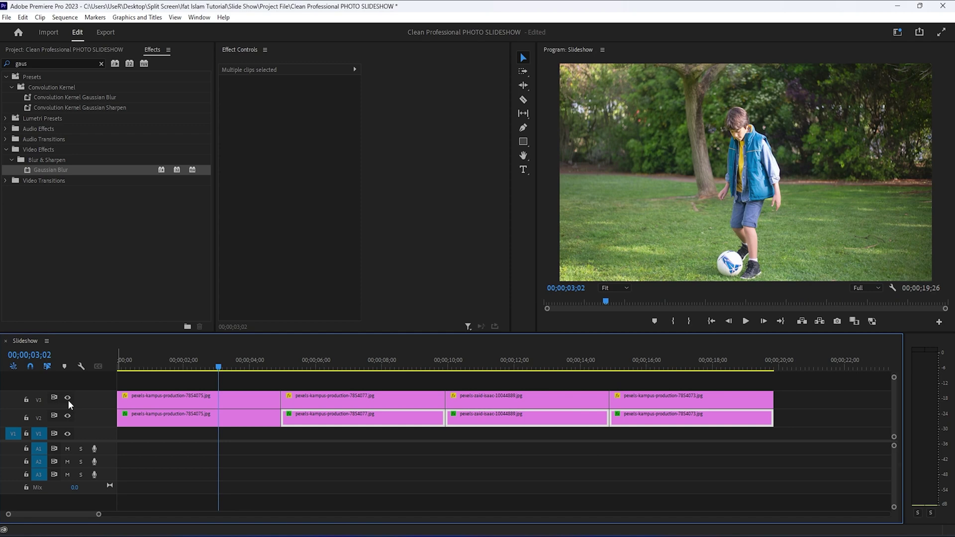
left_click(67, 397)
Show V3 again and keyframe the first V3 photo's Scale at 82 near the clip's end.
left_click(68, 398)
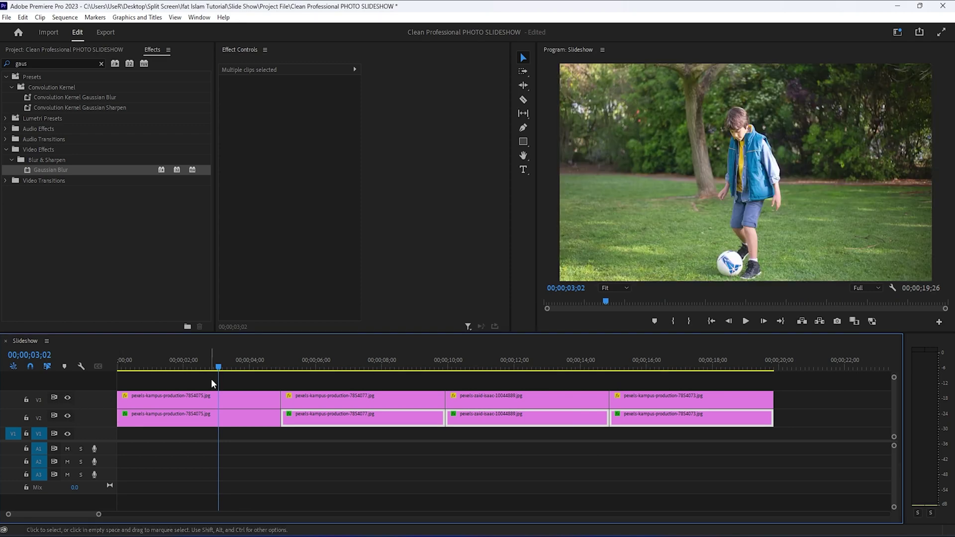
scroll(198, 391, "down", 5)
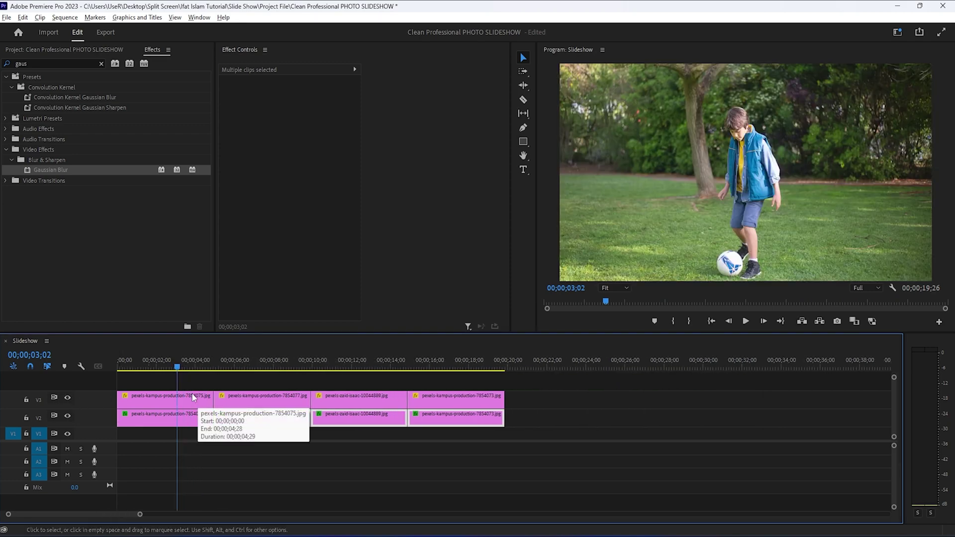
left_click_drag(150, 364, 139, 364)
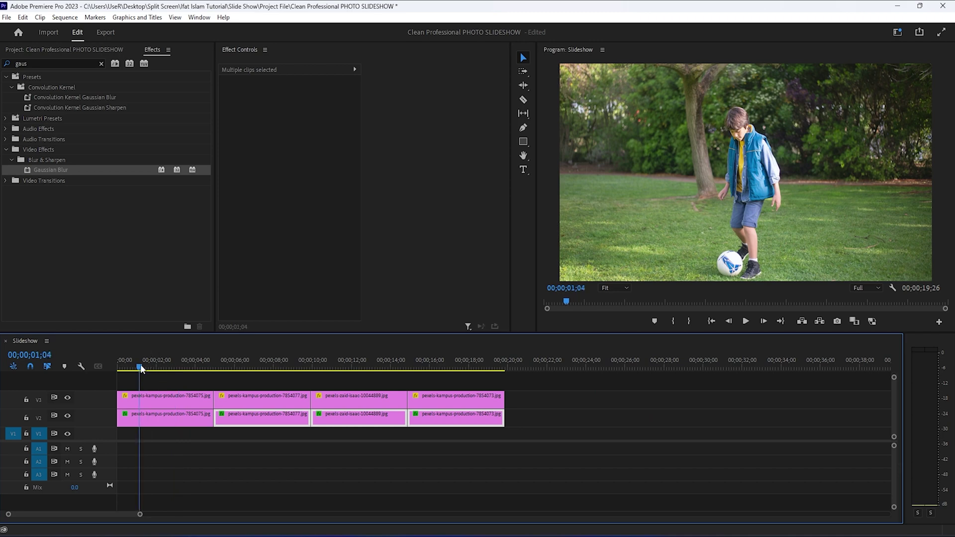
left_click(143, 397)
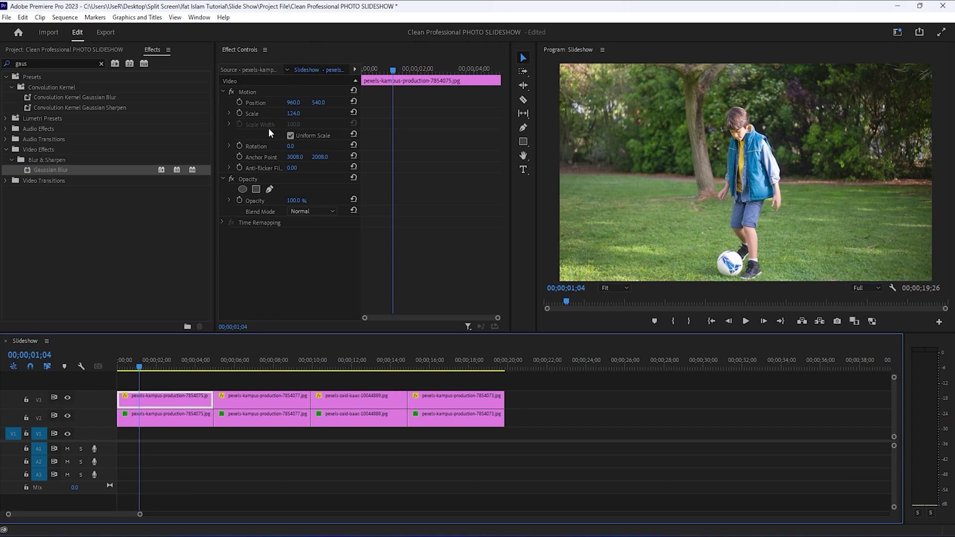
left_click(247, 92)
left_click_drag(393, 70, 439, 71)
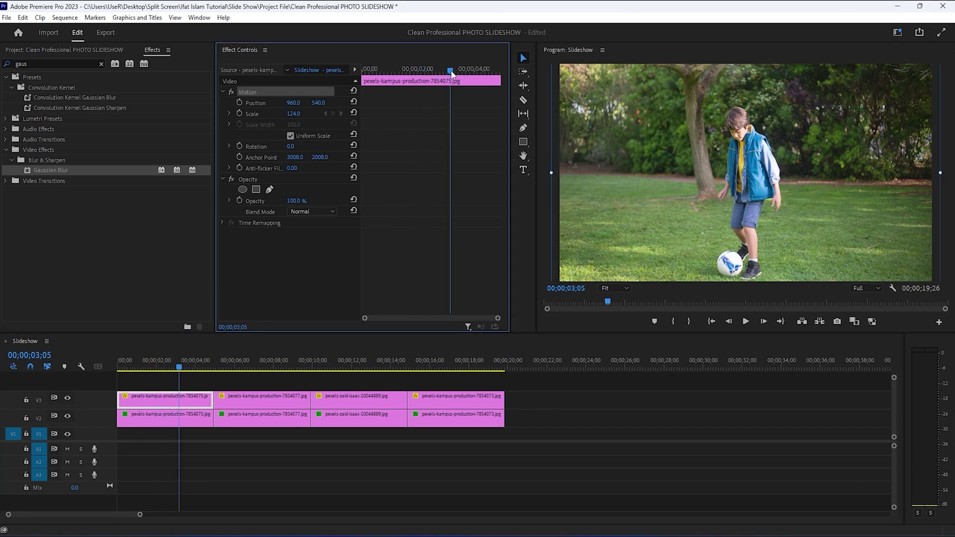
left_click_drag(451, 73, 468, 77)
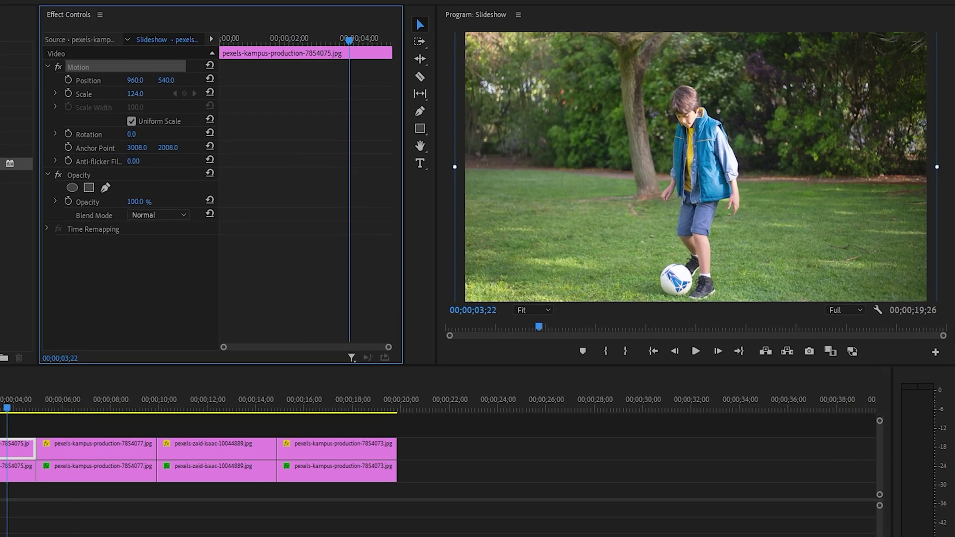
left_click_drag(294, 116, 286, 116)
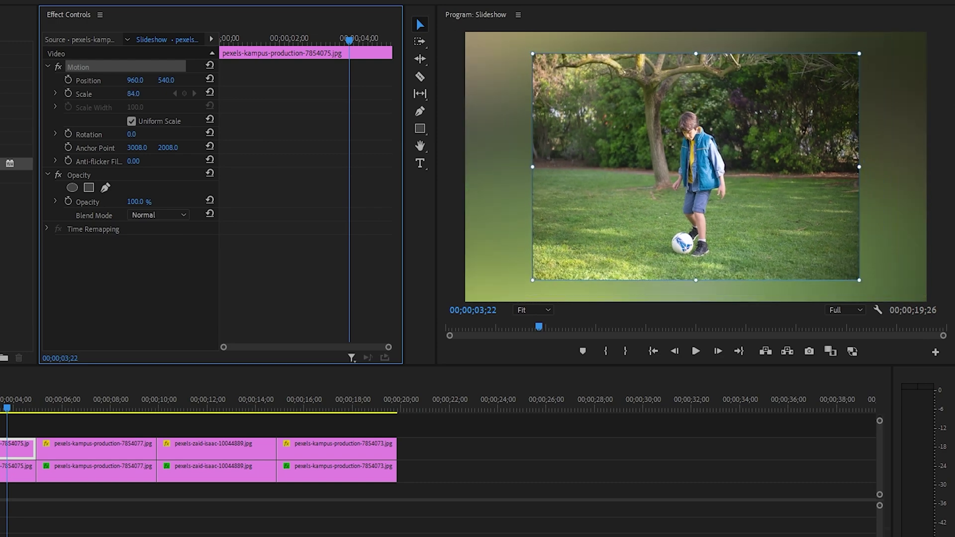
left_click_drag(144, 94, 143, 95)
left_click(72, 93)
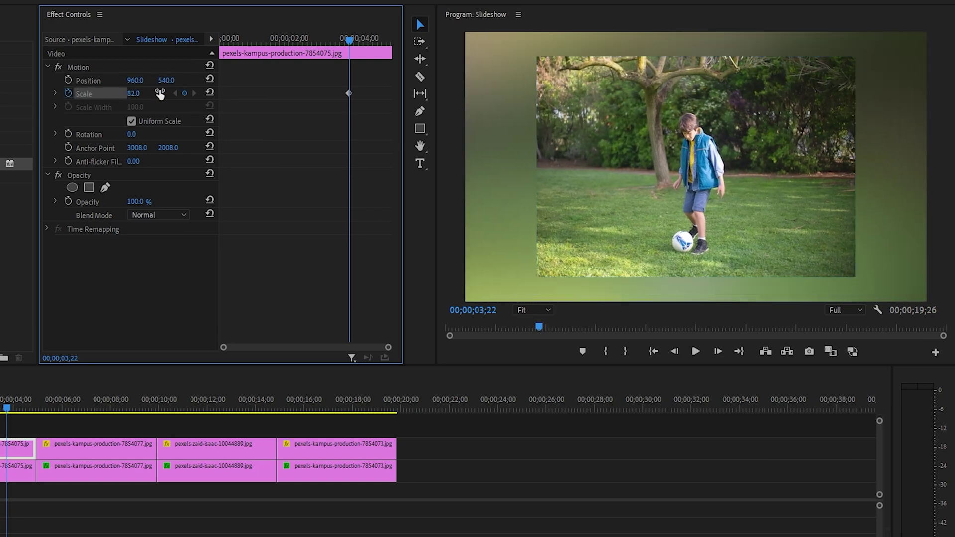
Add a starting Scale keyframe of 74 near the clip start and play back the zoom.
left_click_drag(349, 42, 242, 78)
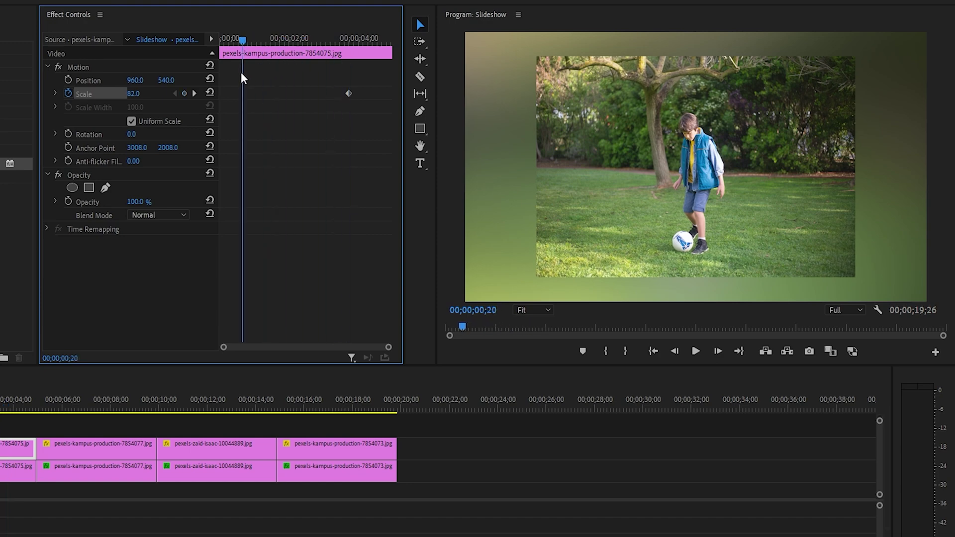
left_click(133, 94)
type("69")
key("Return")
left_click_drag(134, 94, 136, 94)
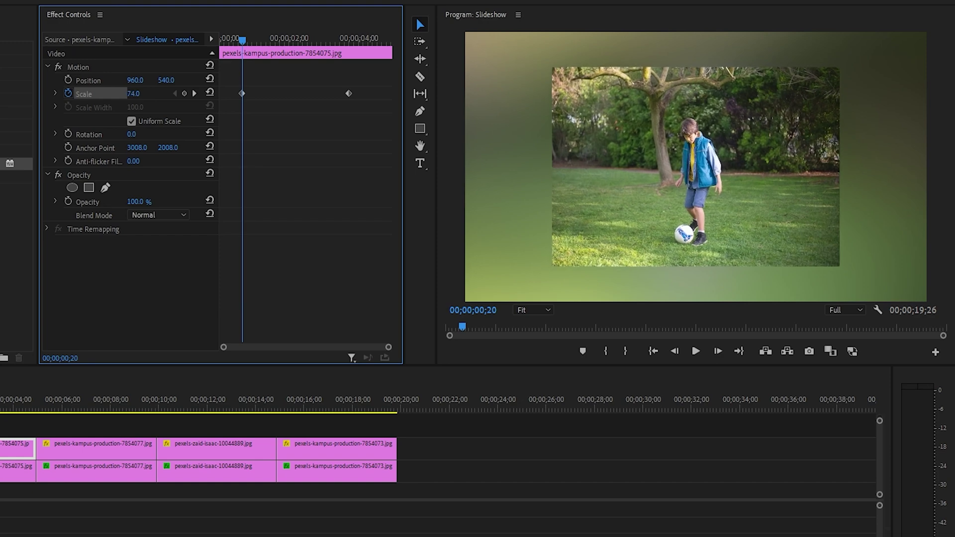
left_click_drag(238, 53, 227, 50)
key("space")
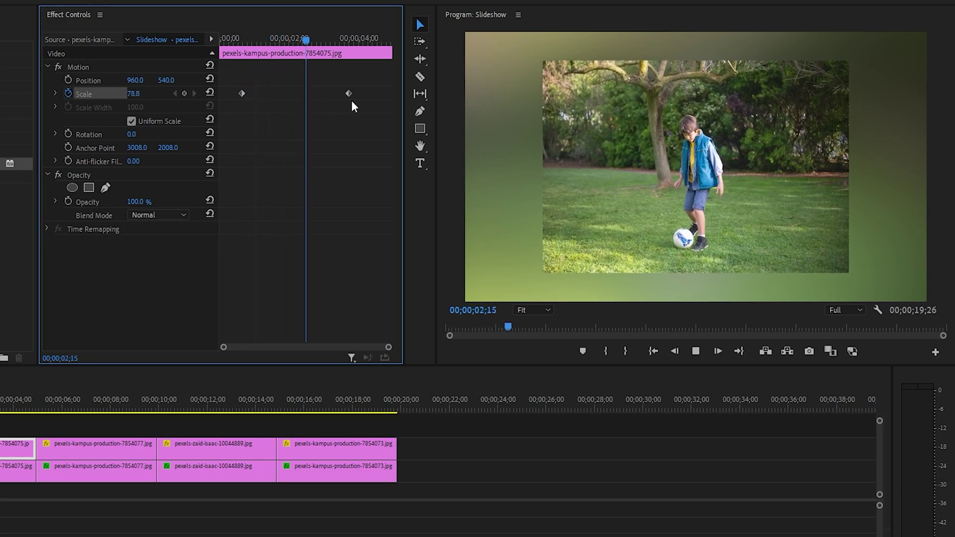
key("space")
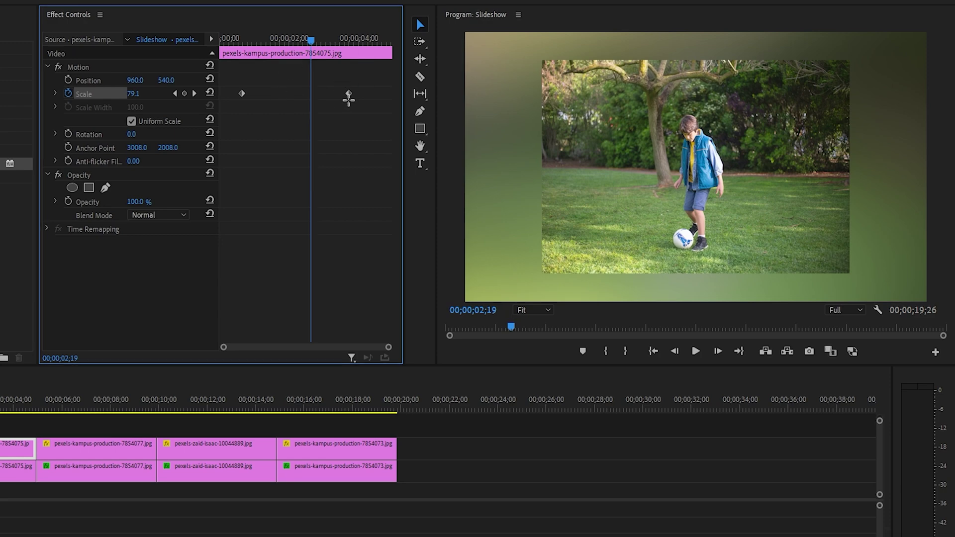
left_click_drag(338, 78, 356, 110)
Apply Ease In to the ending Scale keyframe and Ease Out to the first one.
right_click(347, 92)
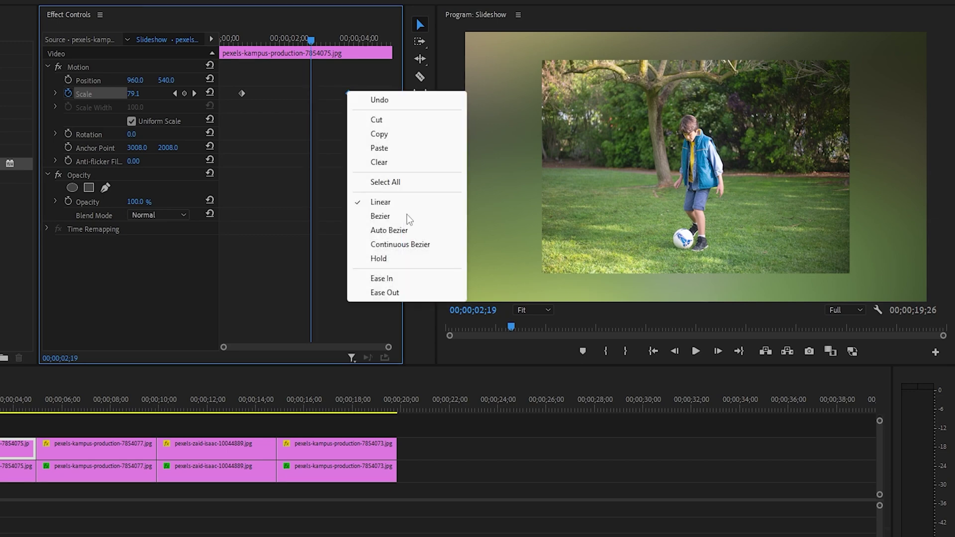
left_click(407, 273)
left_click(277, 88)
right_click(240, 96)
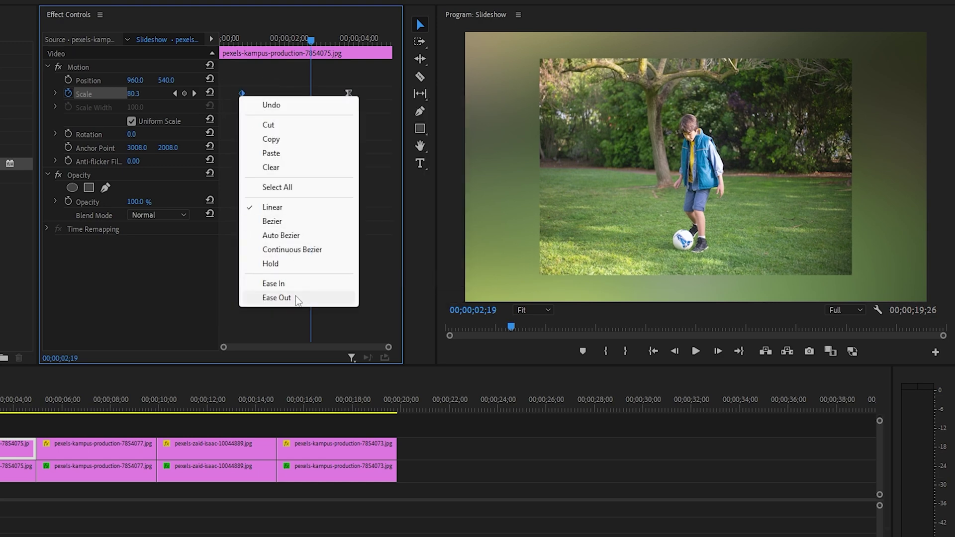
left_click(276, 298)
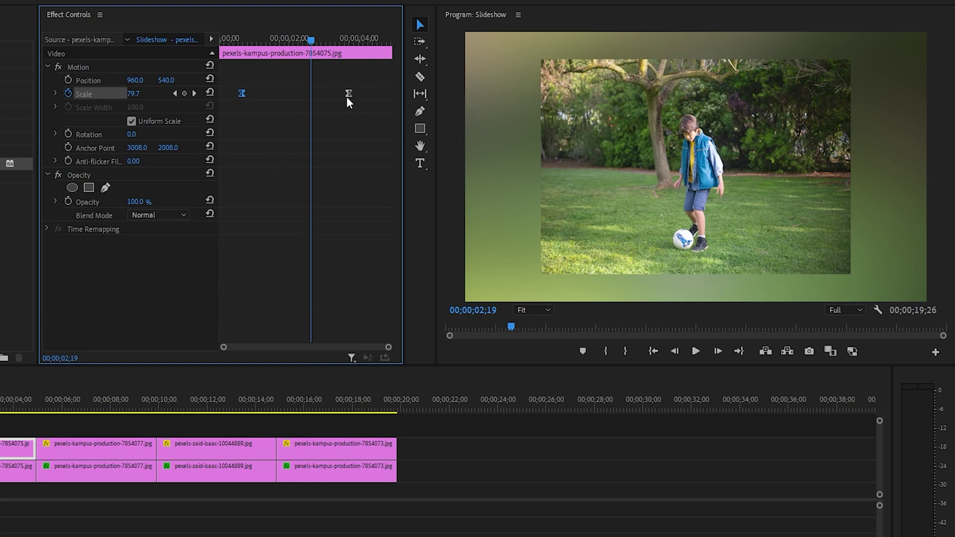
Move the two Scale keyframes to the clip's start and end and preview the zoom.
left_click_drag(347, 94, 397, 95)
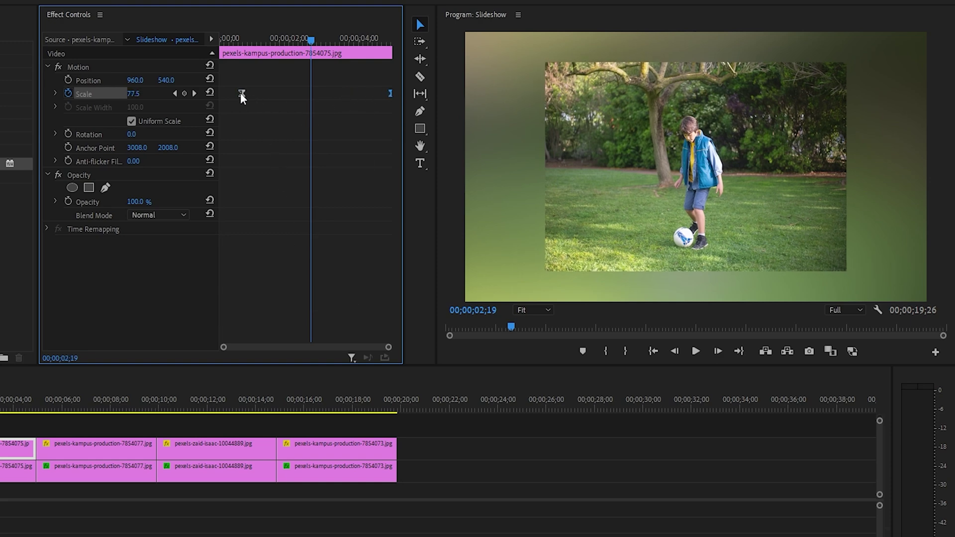
left_click_drag(240, 93, 220, 95)
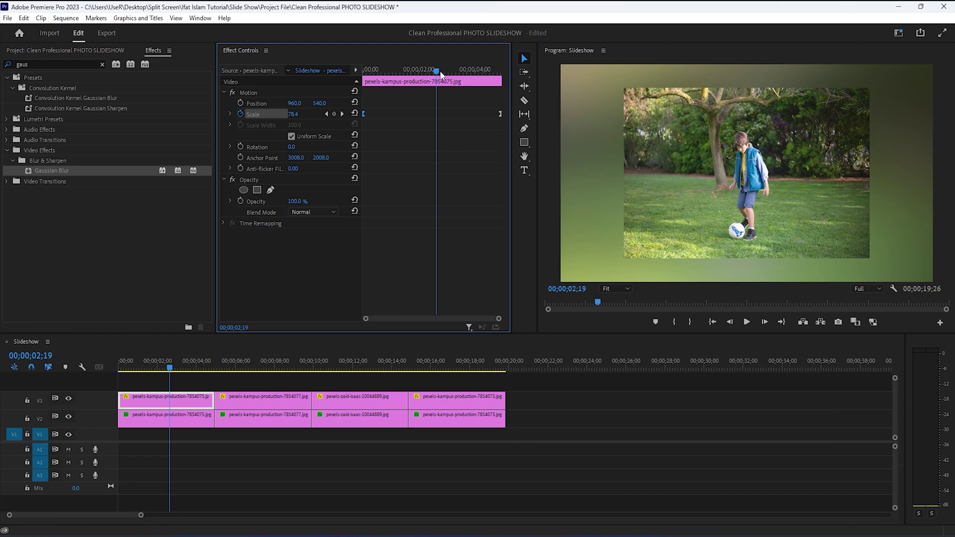
left_click_drag(440, 74, 362, 109)
key("space")
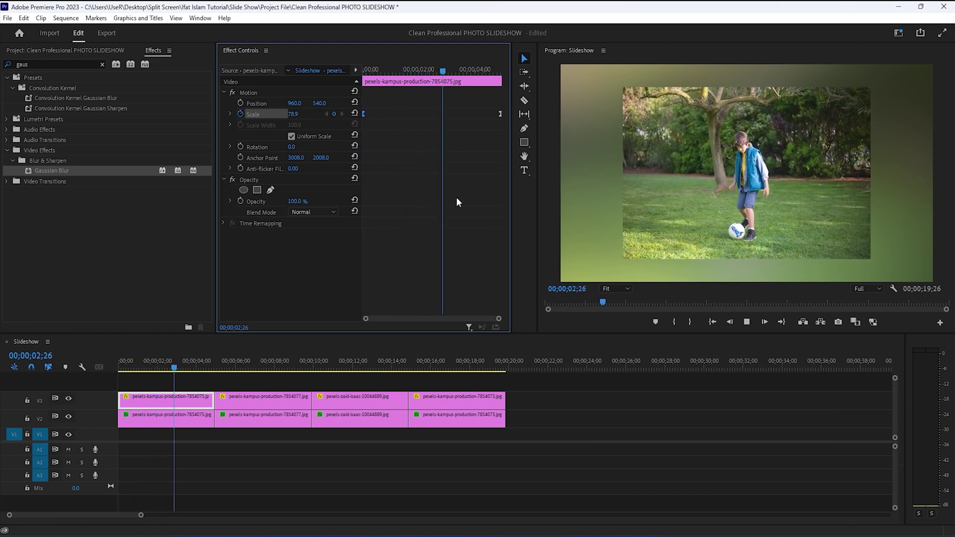
key("space")
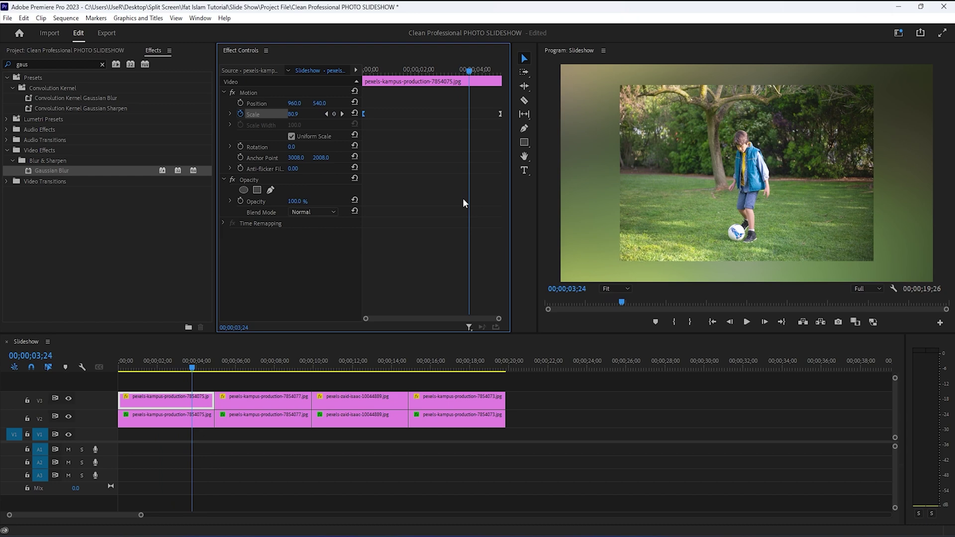
Copy the first photo's Motion settings along with their Scale keyframes.
left_click(252, 95)
right_click(254, 94)
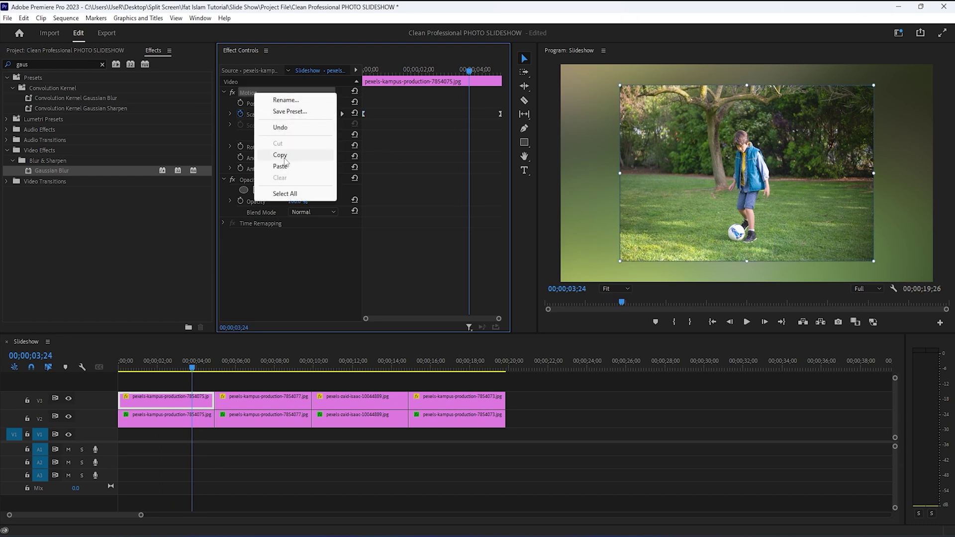
left_click(280, 156)
Paste the Motion attributes onto the remaining top-track photos and scrub through to check.
left_click(457, 362)
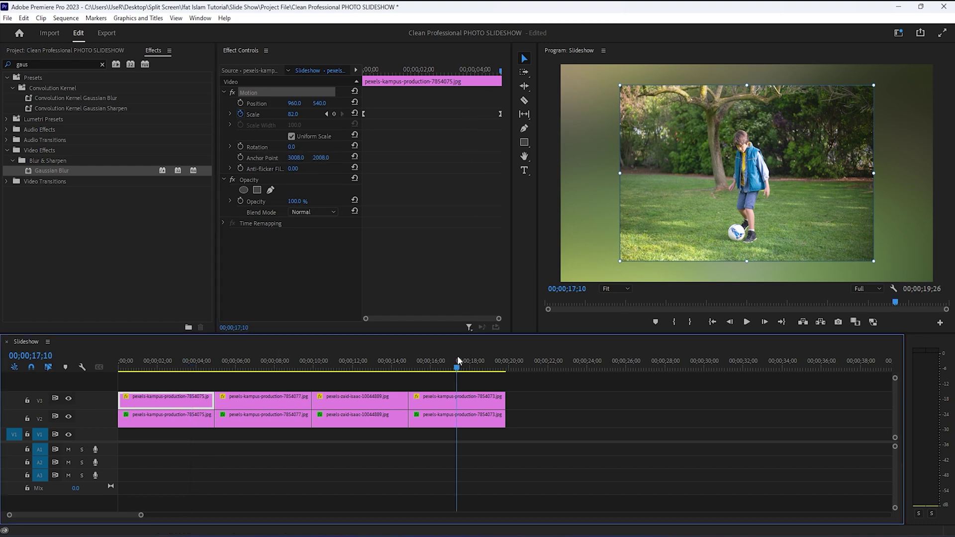
left_click_drag(514, 389, 284, 393)
key("ctrl+alt+v")
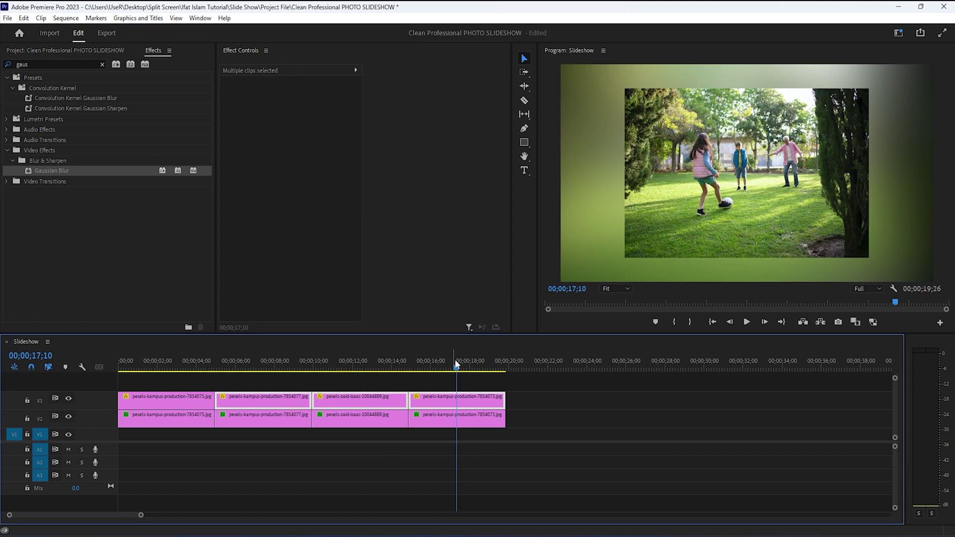
left_click_drag(458, 365, 303, 402)
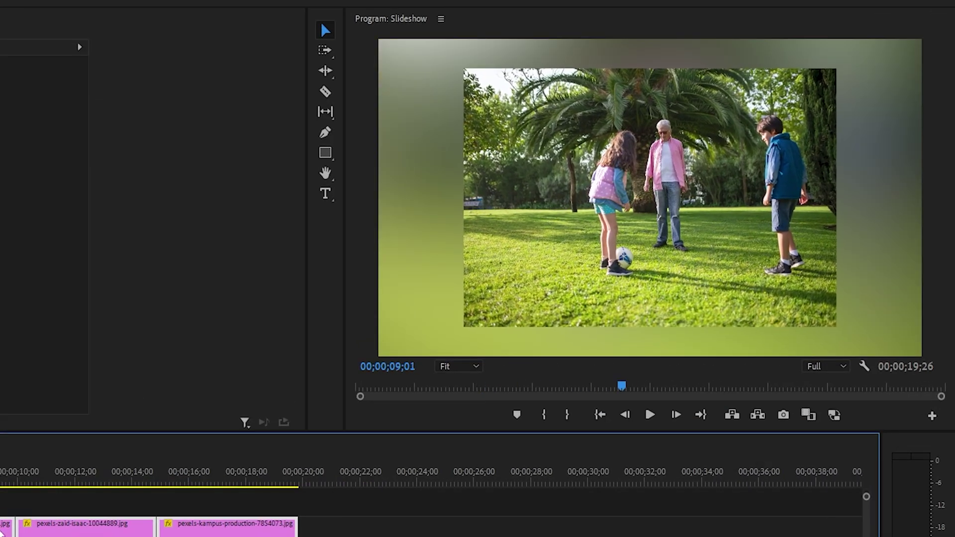
left_click_drag(1, 530, 224, 519)
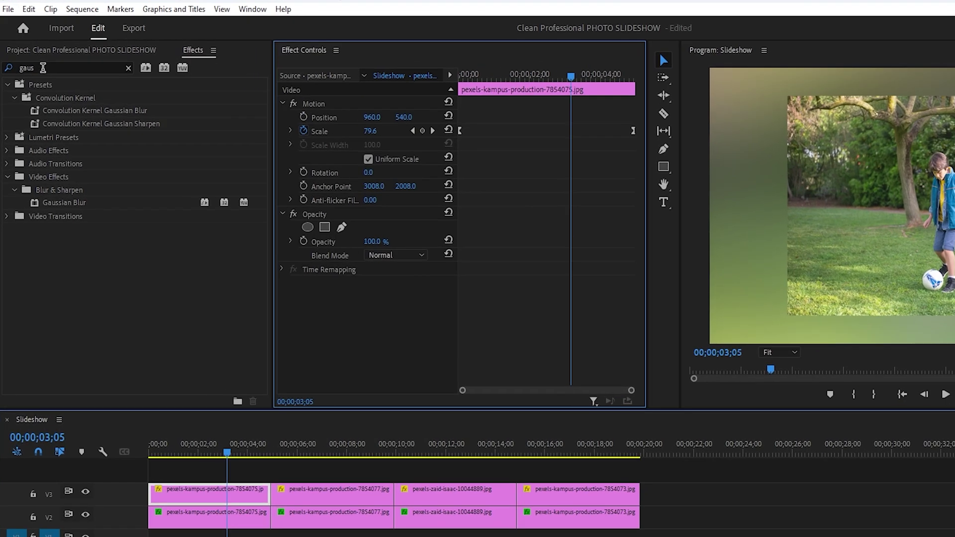
Search 'radi' and apply Radial Shadow to the first upper-track photo.
left_click_drag(31, 64, 3, 66)
type("radi")
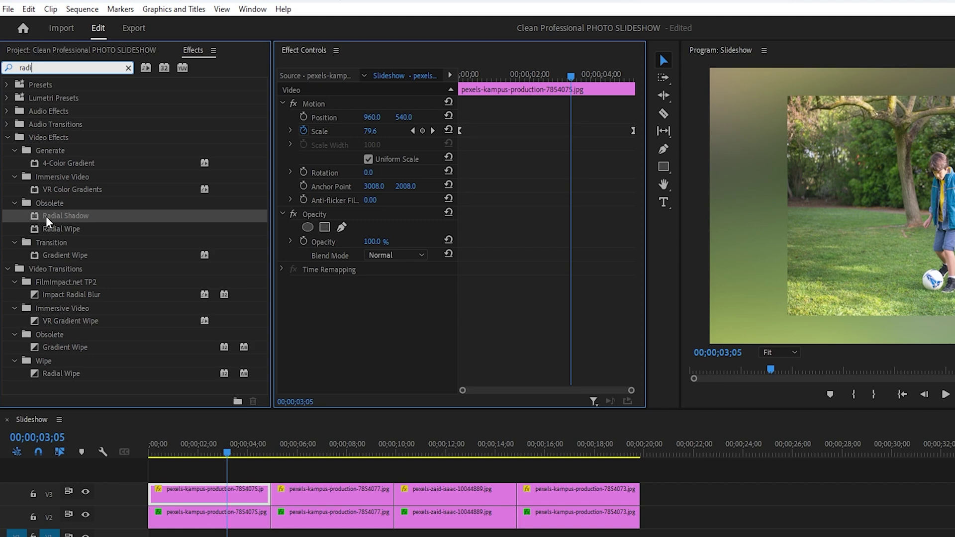
left_click_drag(55, 219, 202, 491)
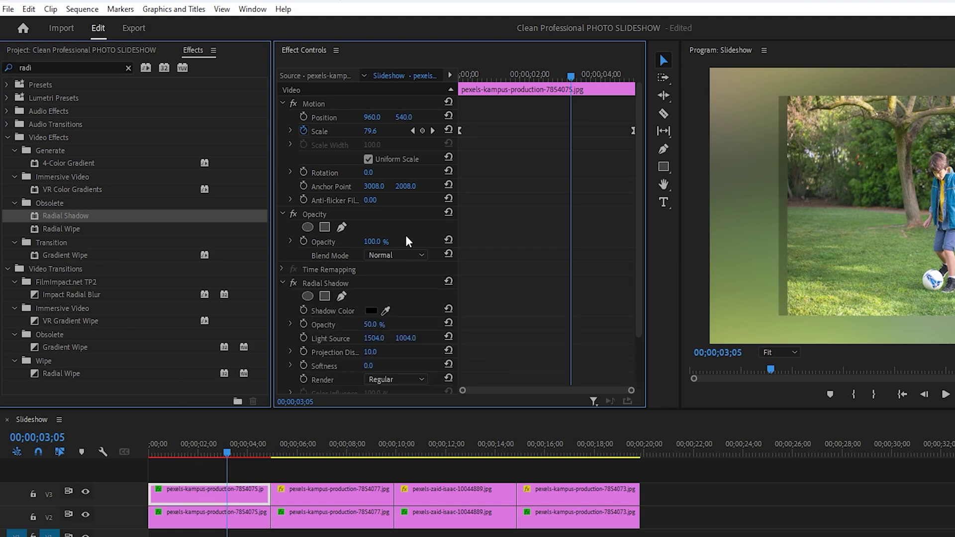
scroll(405, 234, "down", 3)
scroll(322, 201, "down", 1)
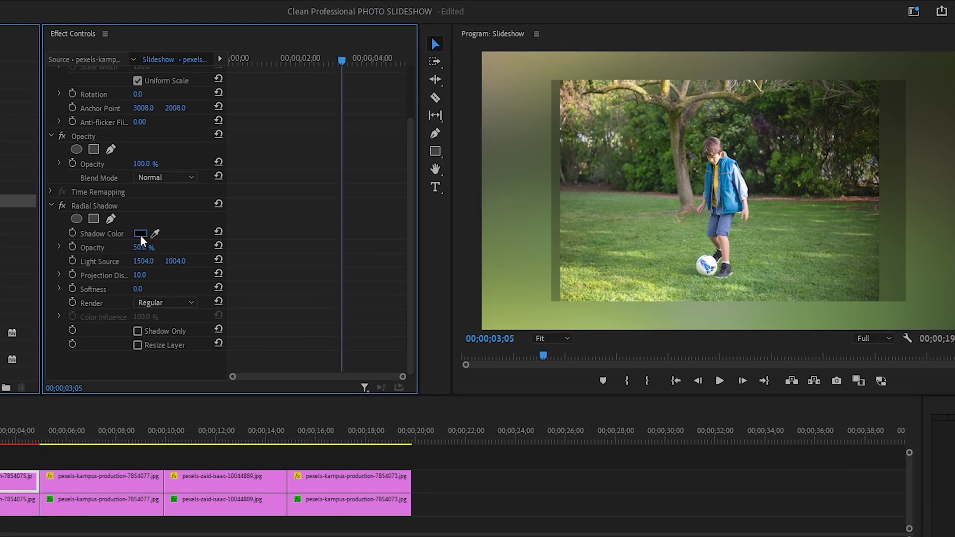
Make the Radial Shadow white at 100% opacity with Resize Layer enabled.
left_click(293, 207)
left_click_drag(328, 279, 190, 443)
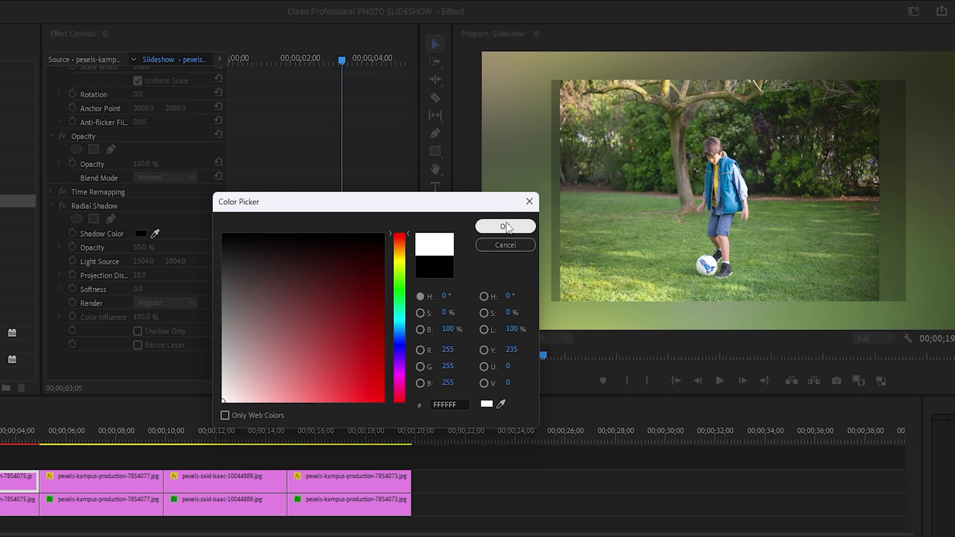
left_click(505, 226)
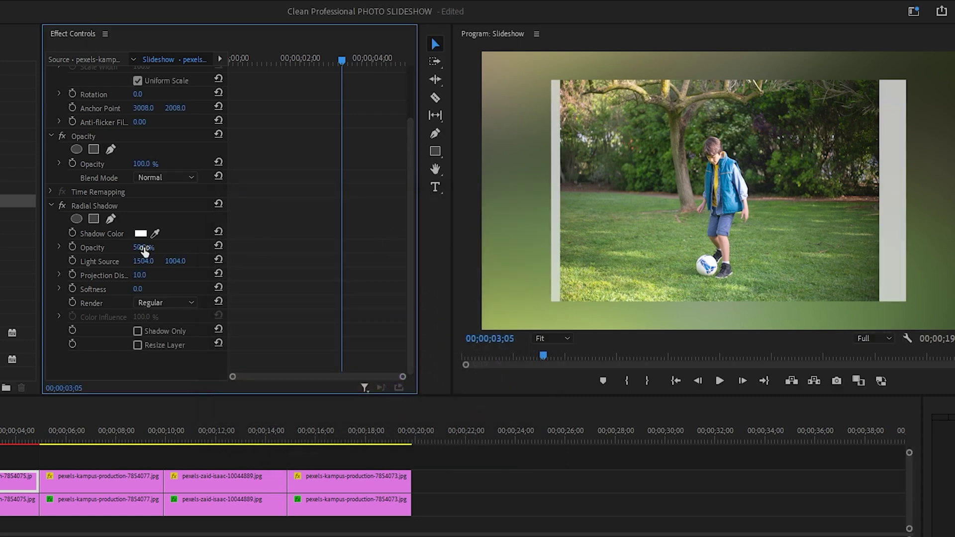
left_click_drag(139, 247, 179, 247)
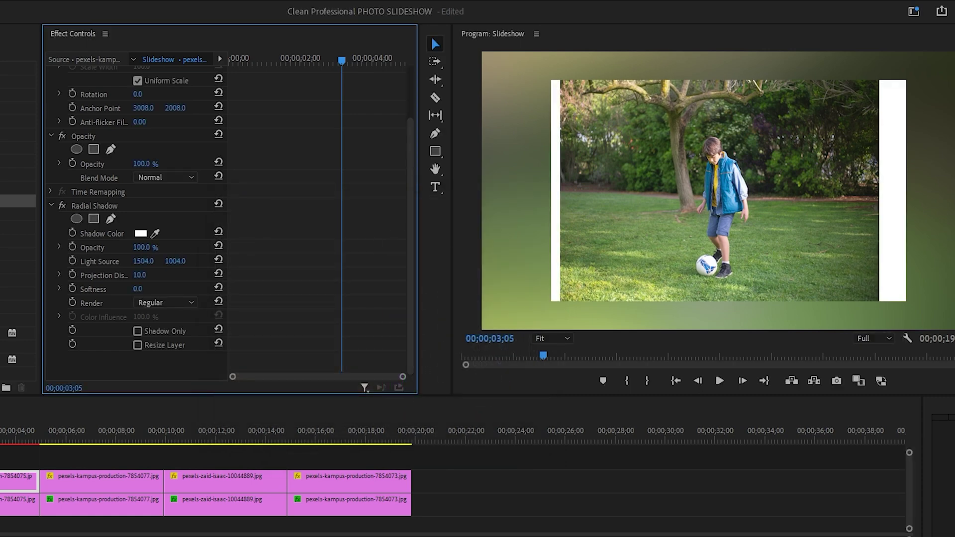
left_click(137, 346)
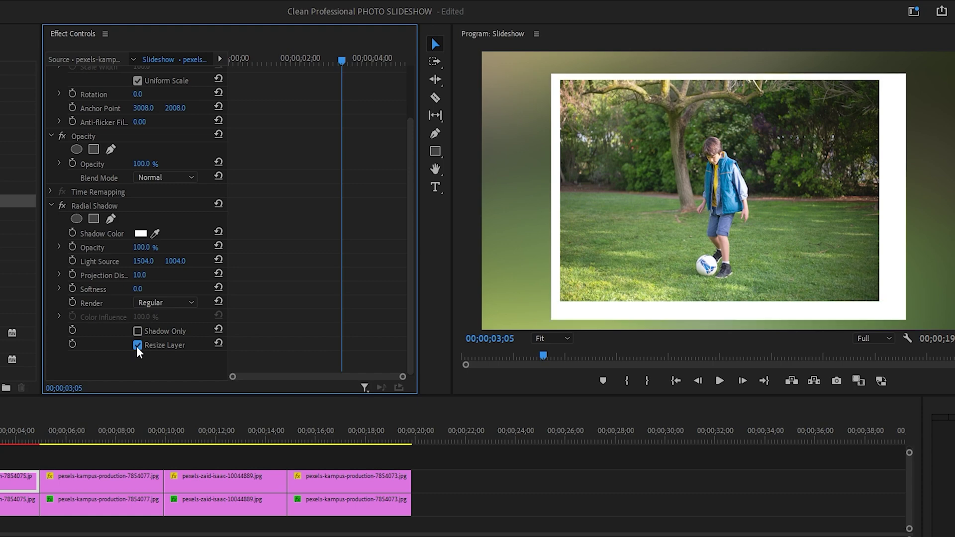
Set Projection Distance to 5 and adjust the light source to even the border.
left_click_drag(143, 261, 146, 295)
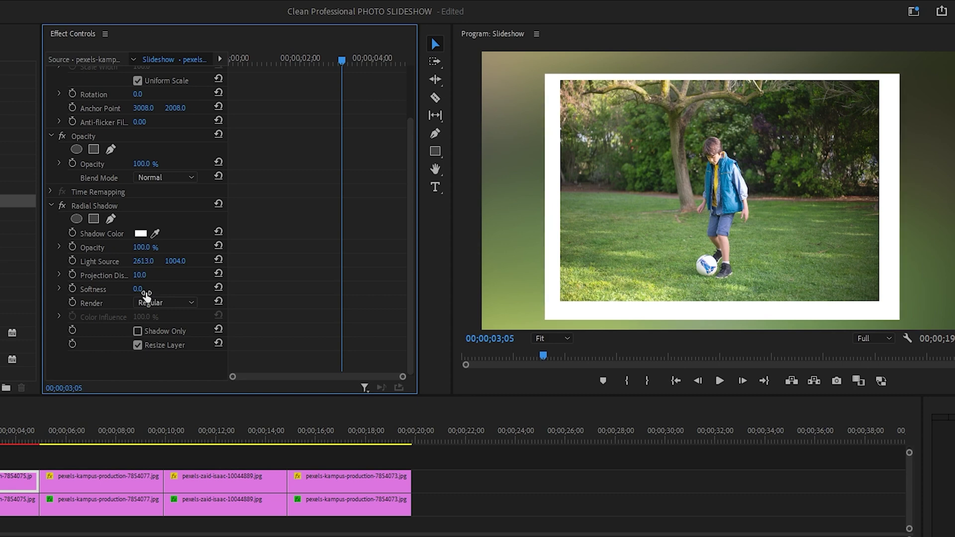
left_click(149, 275)
type("5")
key("Return")
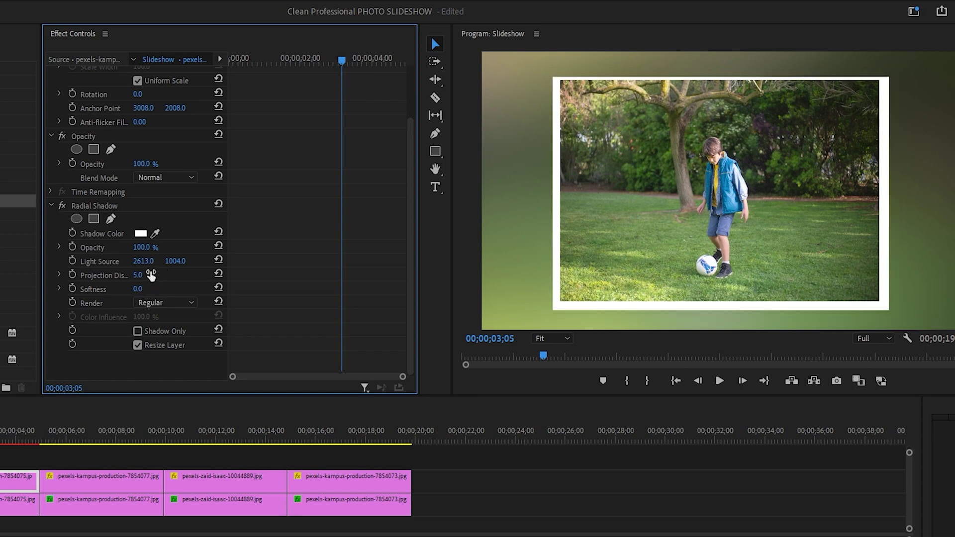
left_click_drag(144, 261, 163, 280)
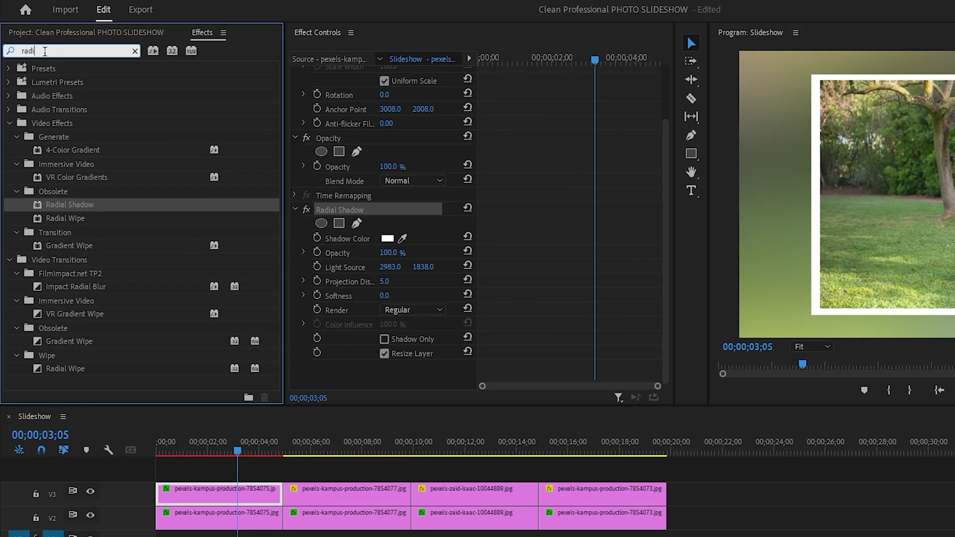
Search 'drop' and apply Drop Shadow to the first upper-track photo.
key("shift+7")
type("drop")
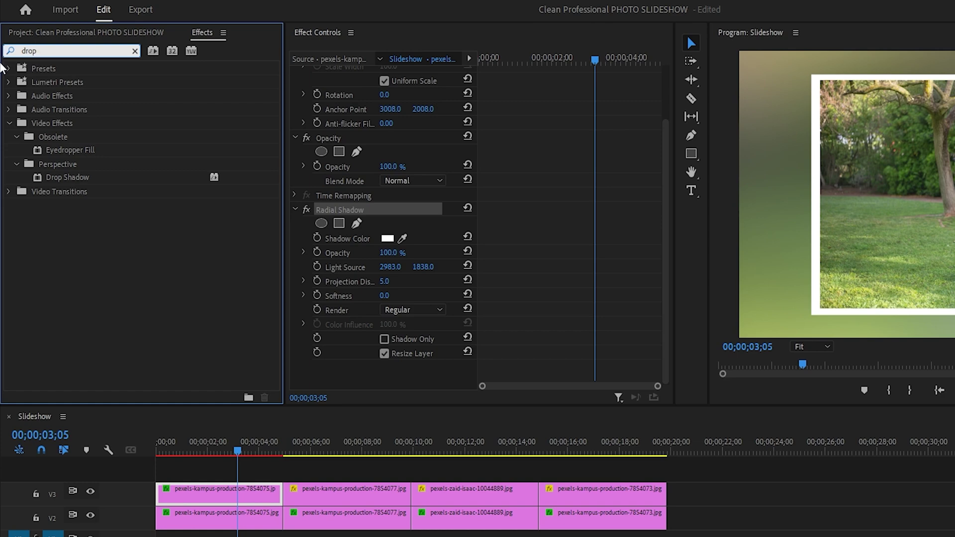
left_click(58, 182)
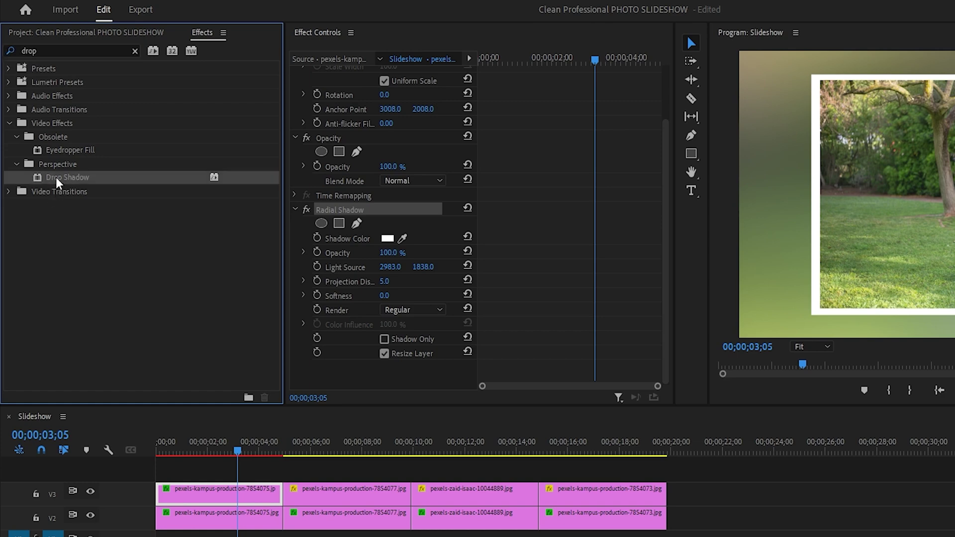
left_click_drag(57, 183, 242, 502)
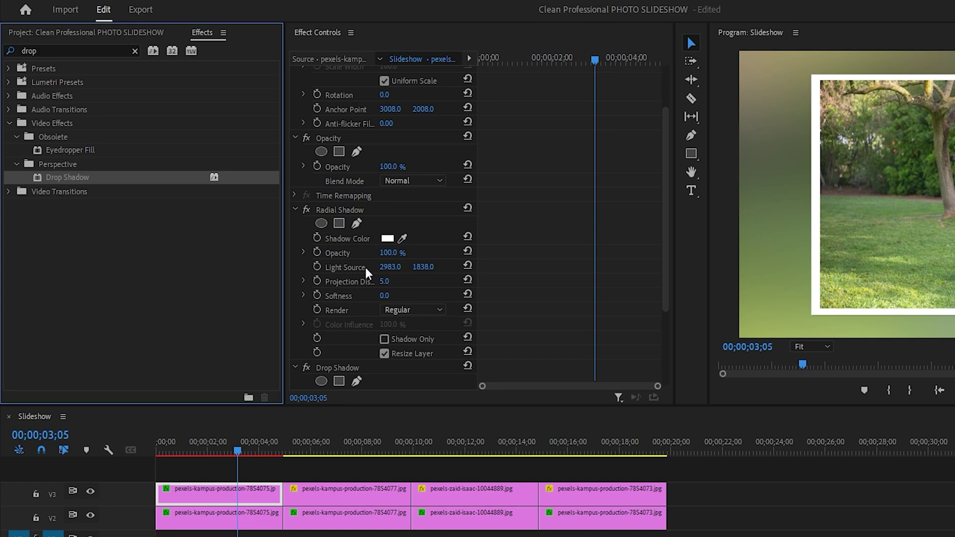
scroll(378, 276, "down", 5)
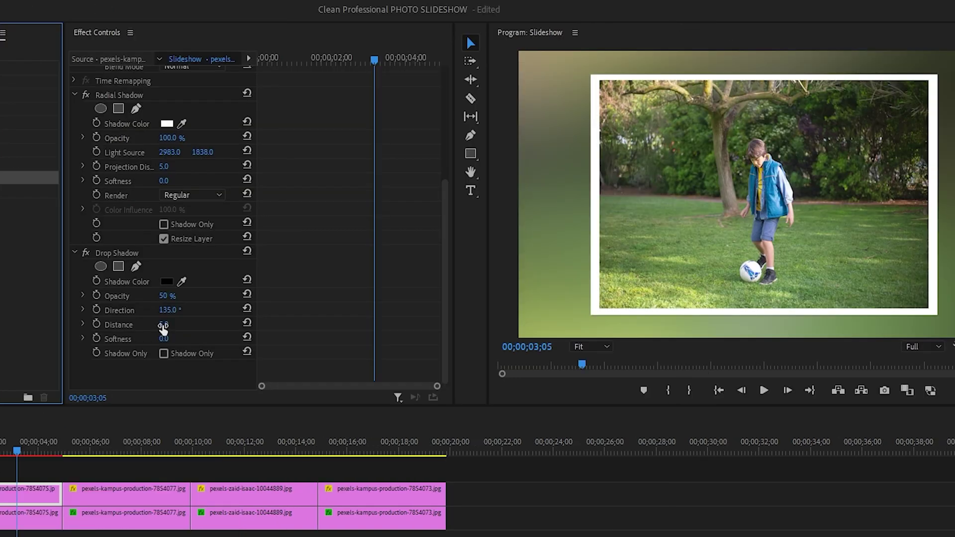
Set the Drop Shadow Distance to 25 and Softness to 50.
left_click(385, 324)
type("2")
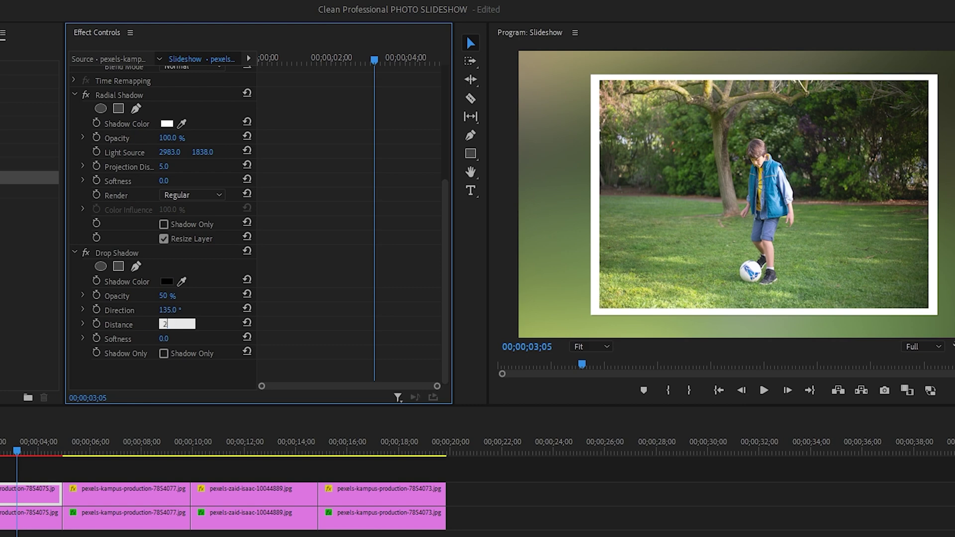
type("5")
key("Return")
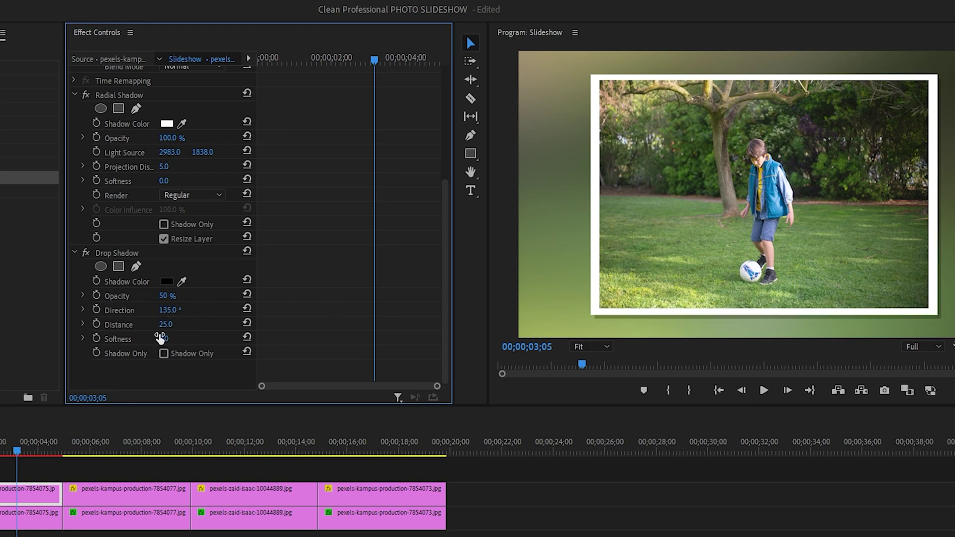
left_click(162, 338)
type("50")
key("Return")
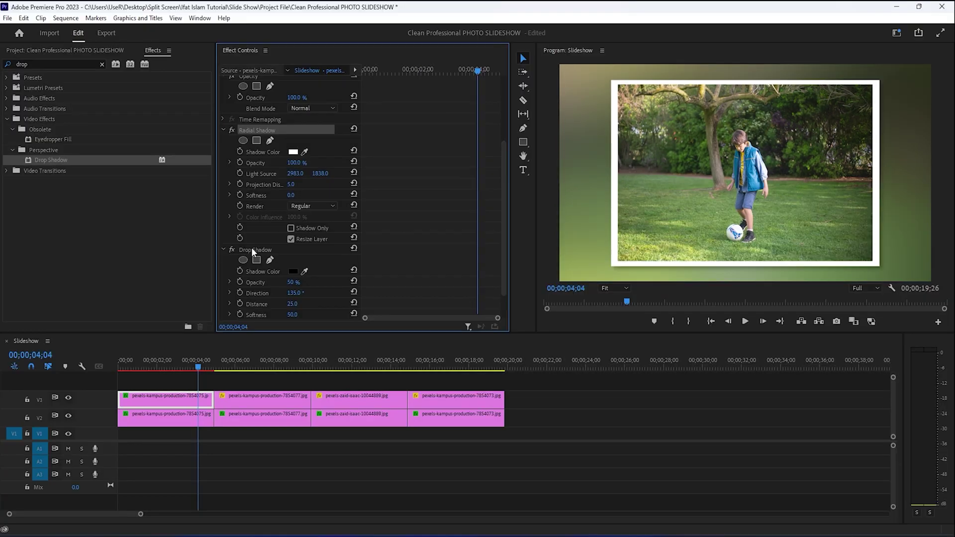
Select both shadow effects and the other three top-track photos to share the shadows.
left_click(251, 247, "ctrl")
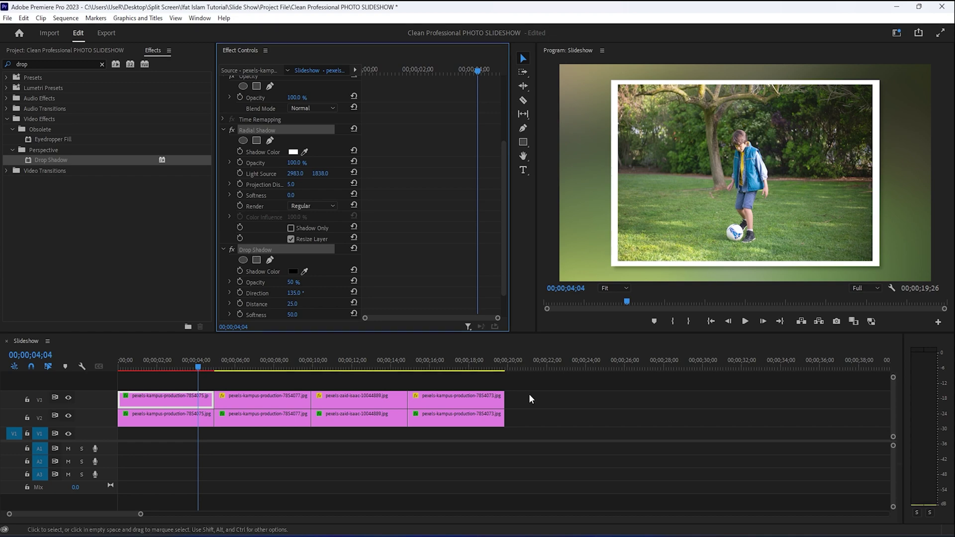
left_click_drag(531, 392, 285, 396)
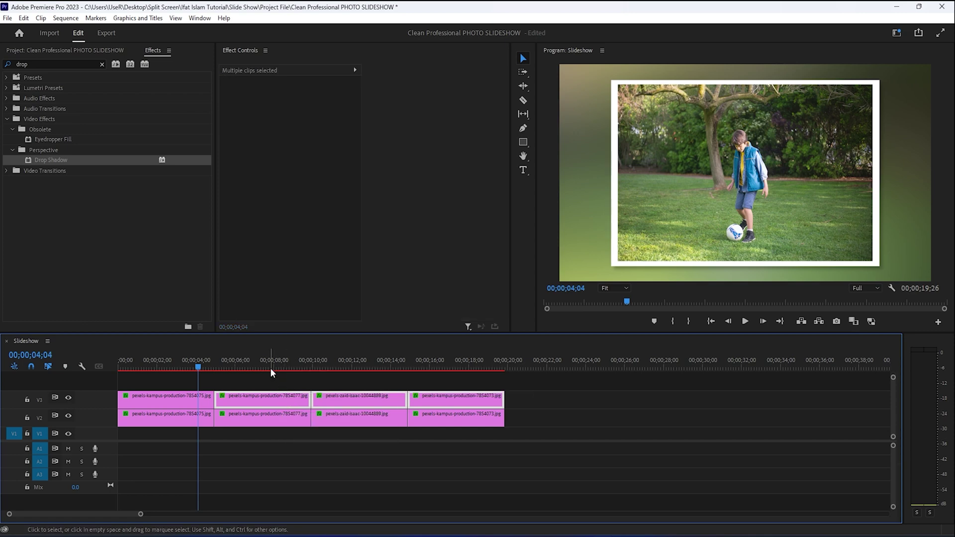
left_click_drag(270, 366, 204, 411)
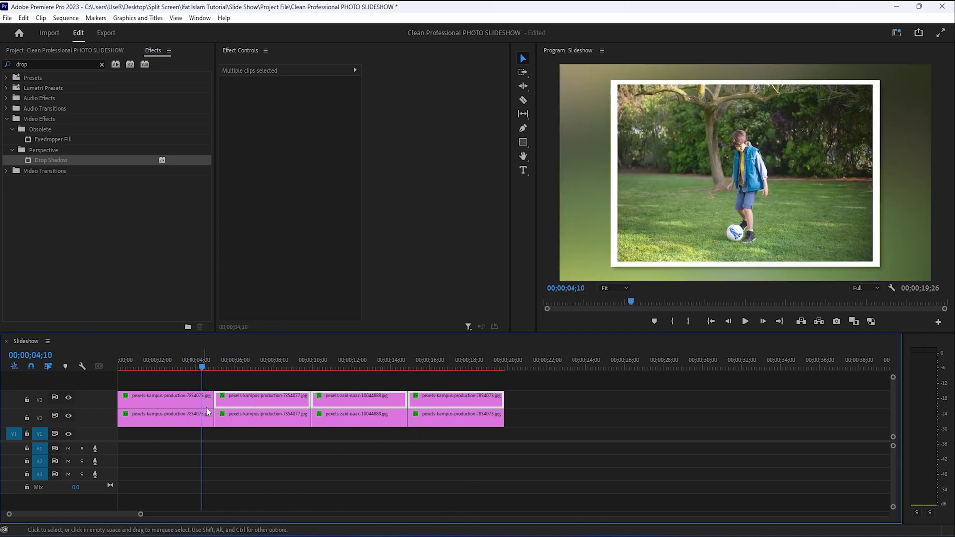
left_click(53, 64)
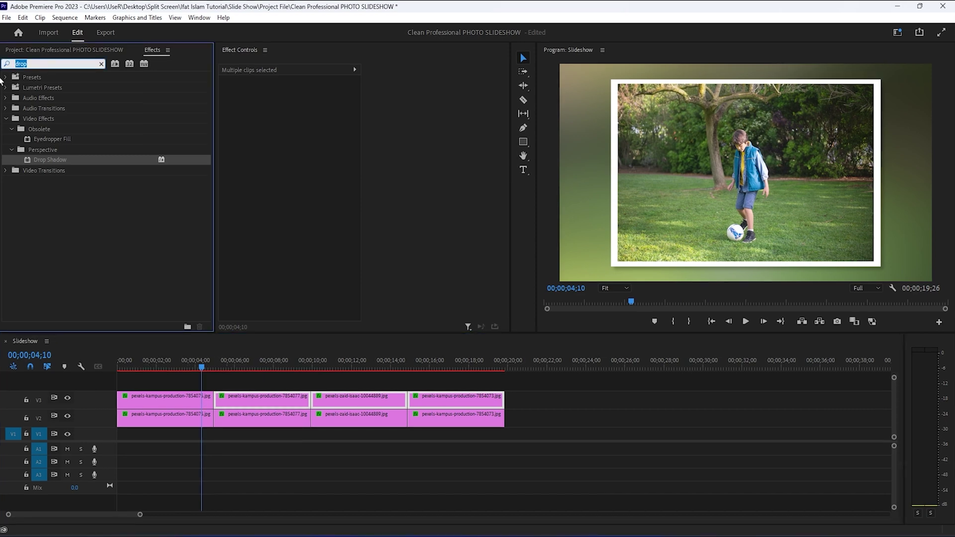
Add Slide transitions at the first cut on both photo tracks and play them.
type("sli")
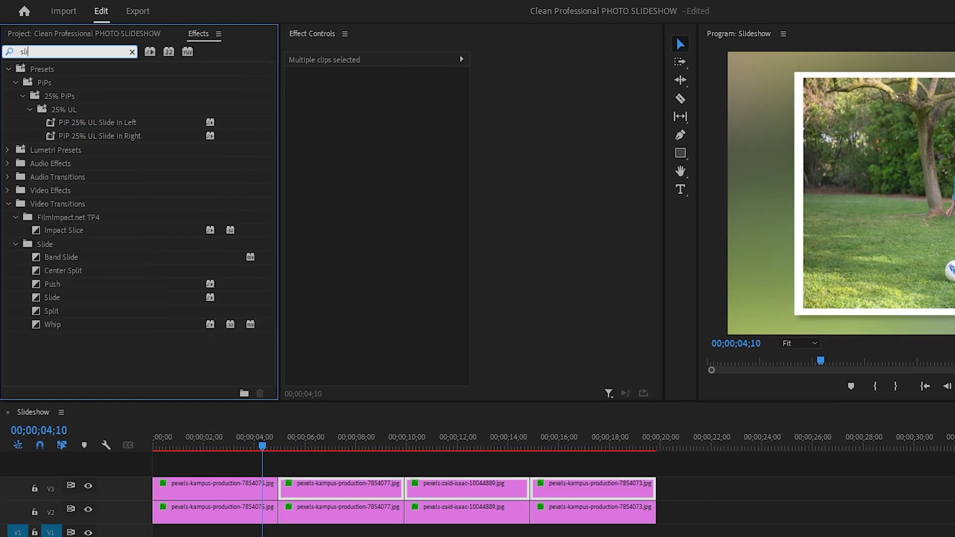
type("de")
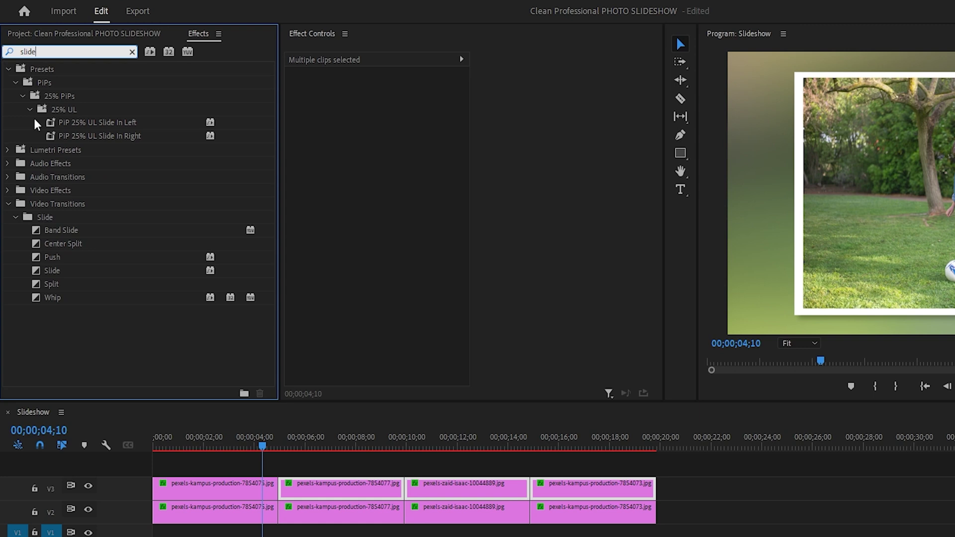
left_click(57, 270)
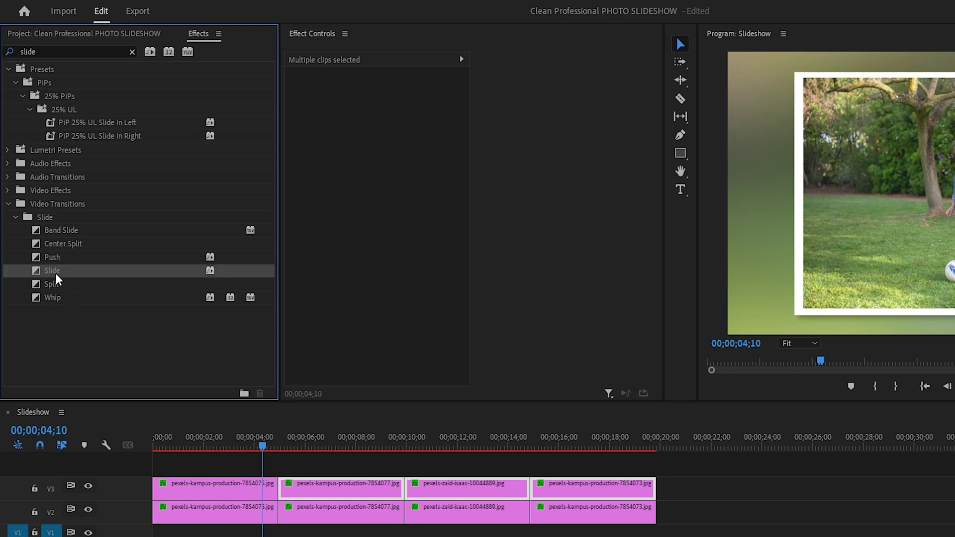
left_click_drag(52, 272, 278, 511)
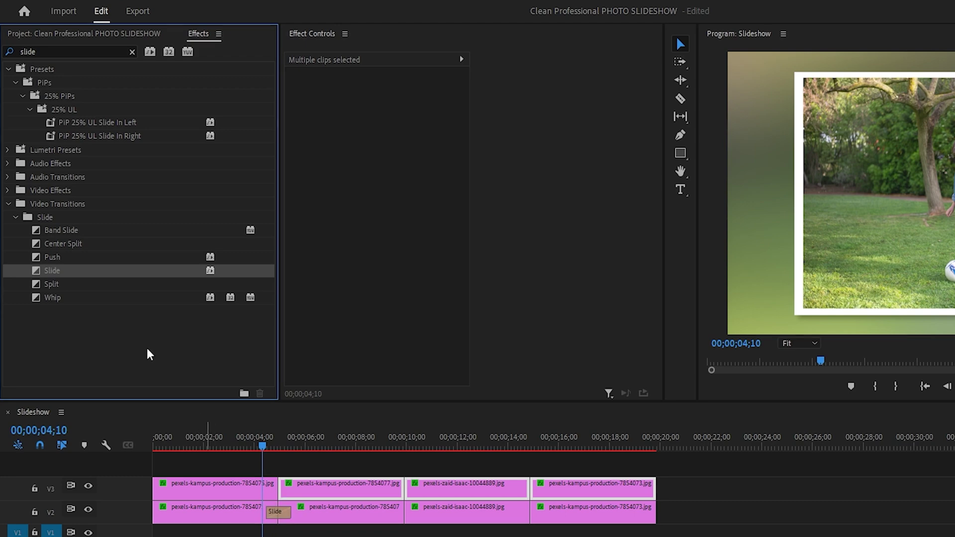
left_click_drag(37, 274, 275, 487)
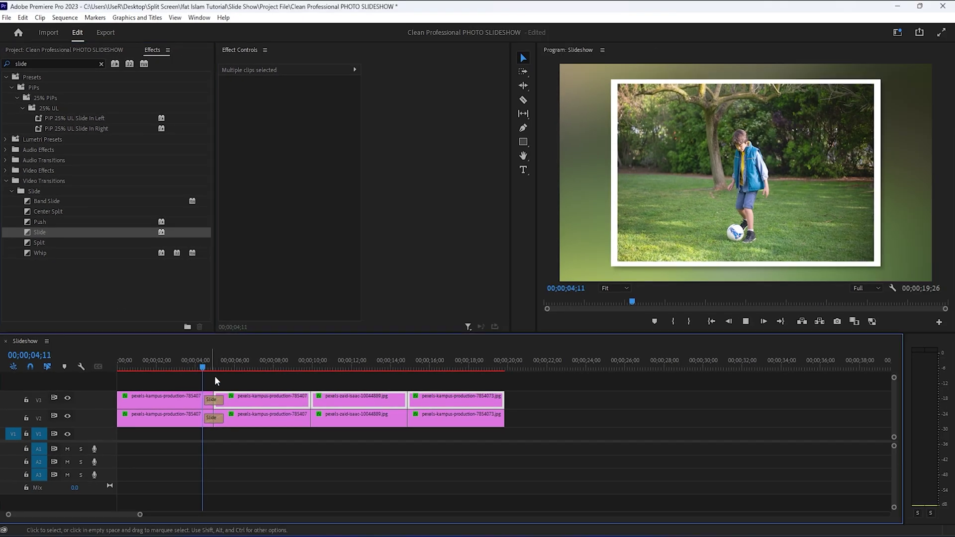
key("space")
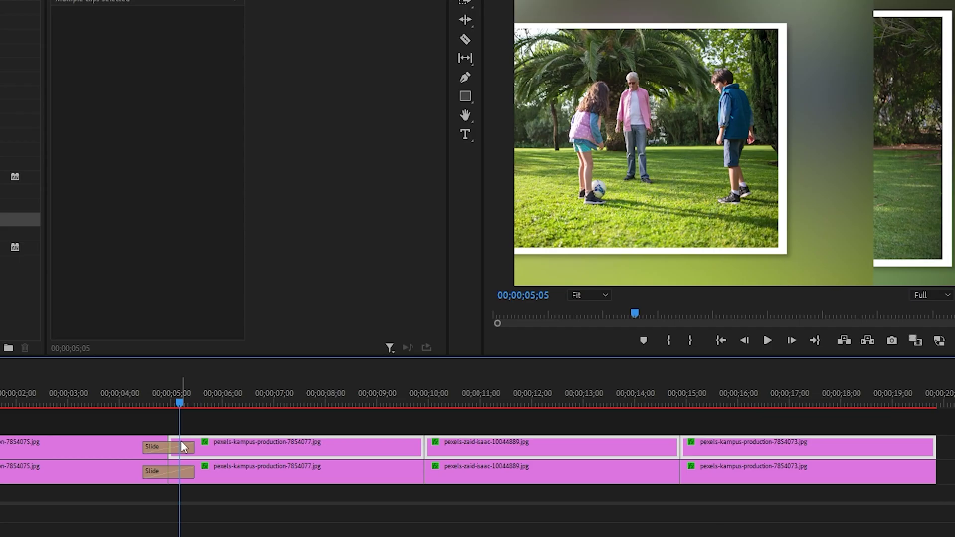
Shorten the upper Slide transition to about 12 frames and preview it.
left_click(323, 403)
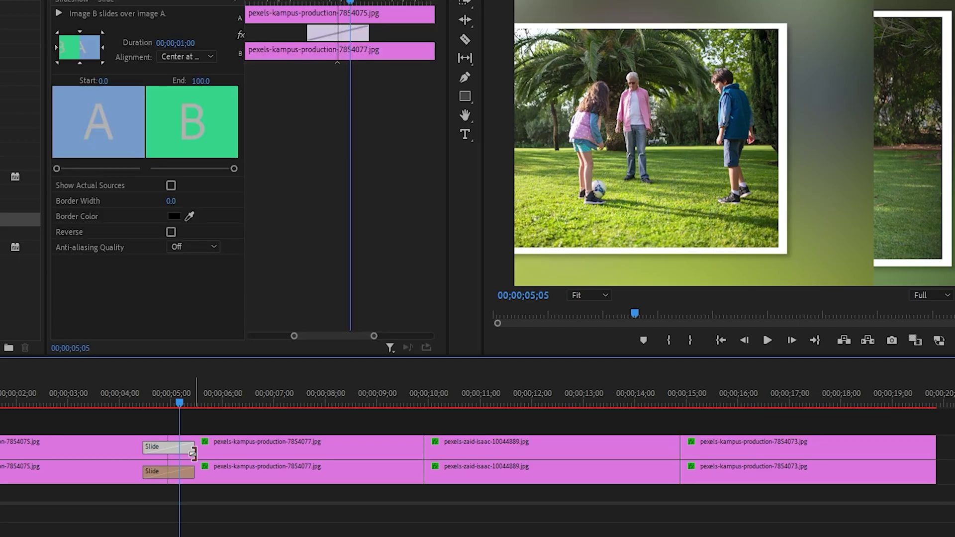
left_click_drag(193, 452, 177, 472)
left_click(142, 404)
key("space")
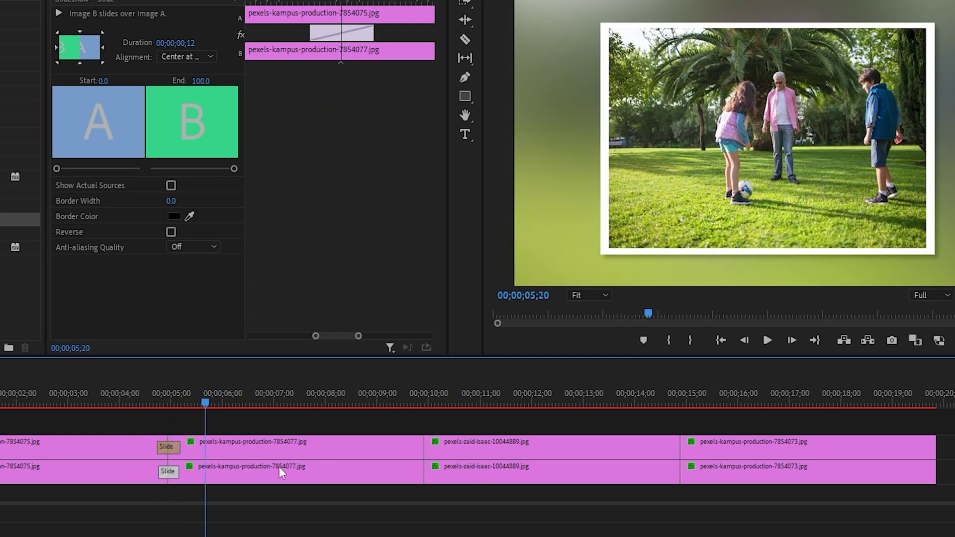
left_click(170, 398)
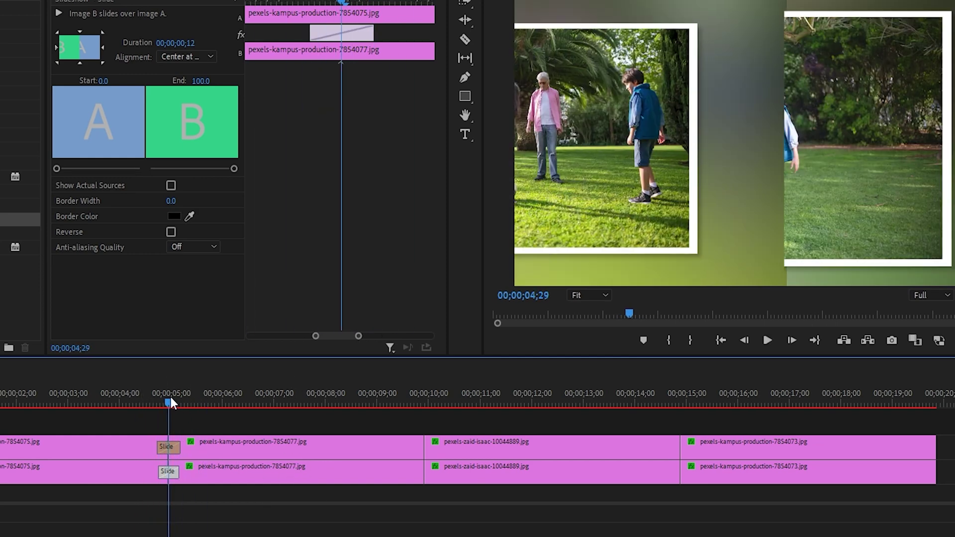
Set the other first-cut Slide transition to slide North to South.
left_click(171, 451)
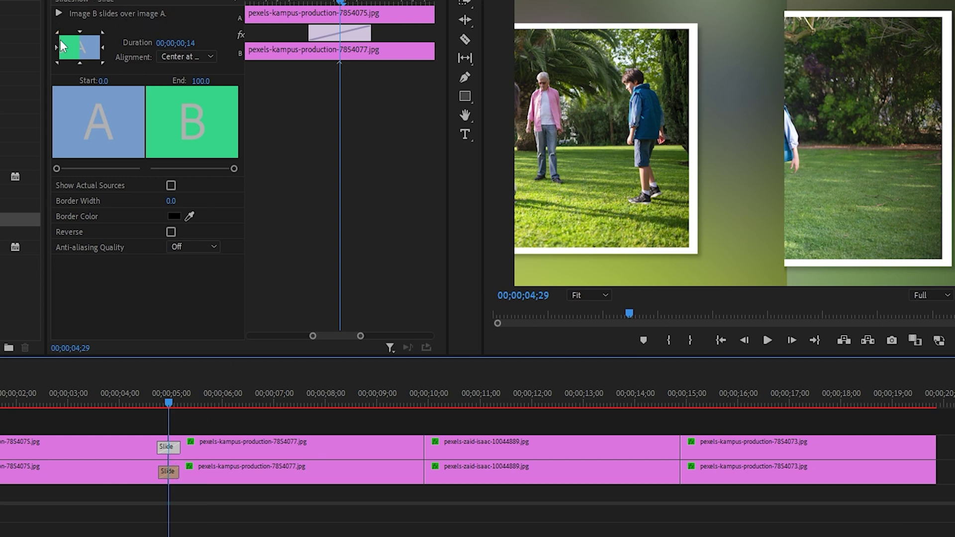
left_click(79, 30)
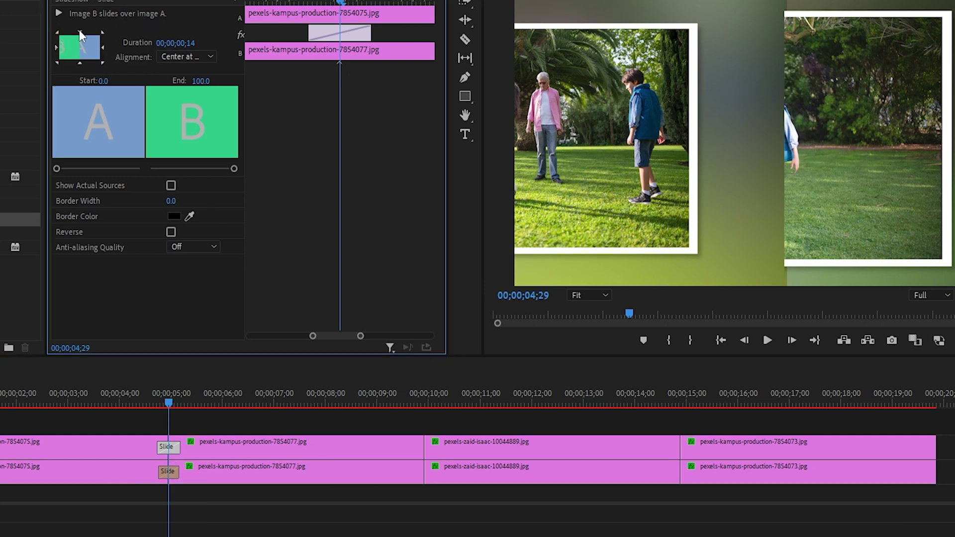
left_click(79, 29)
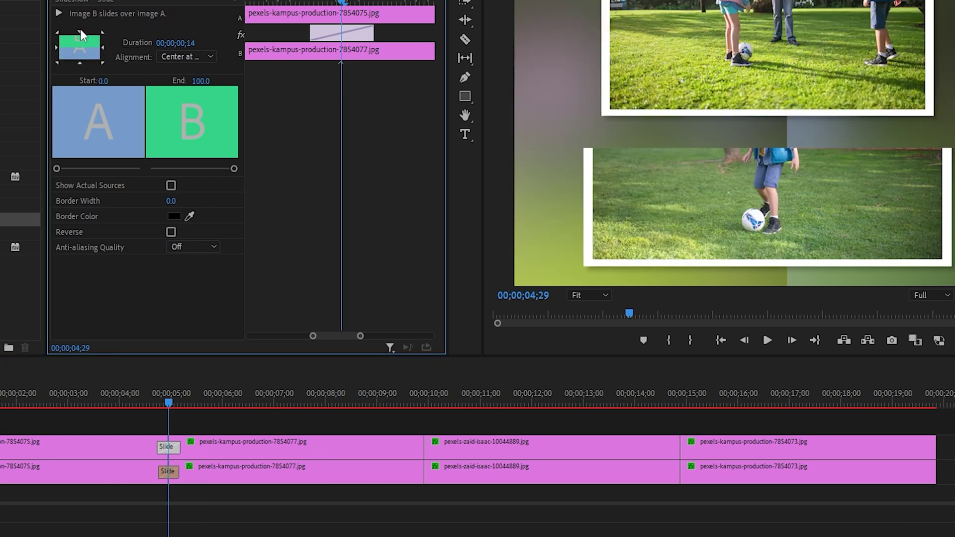
left_click_drag(159, 394, 202, 396)
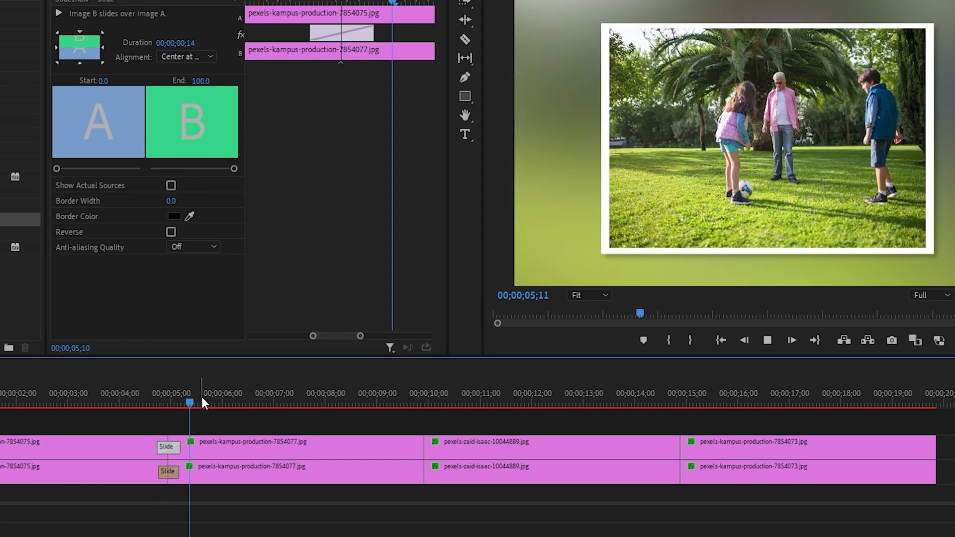
Add Slide transitions at the later cuts on both photo tracks.
left_click(166, 447)
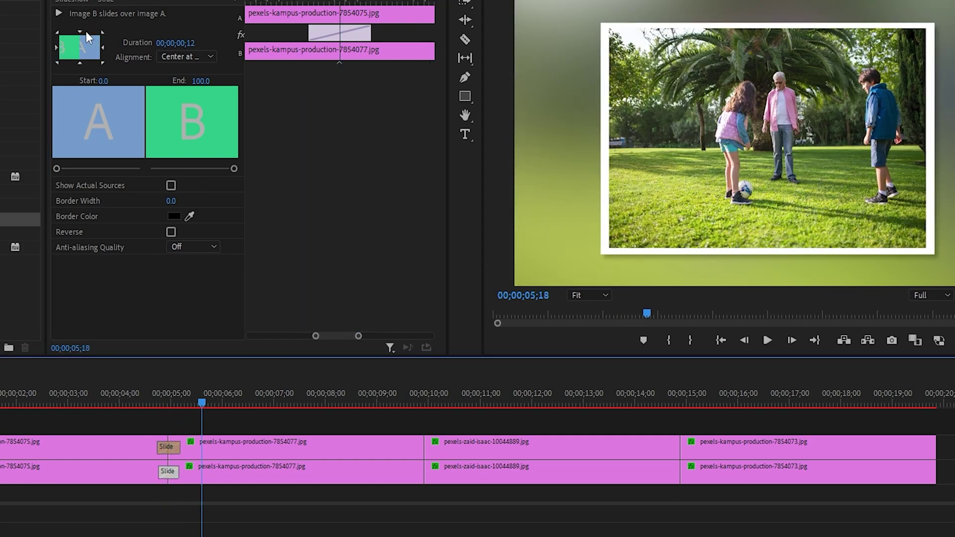
left_click_drag(197, 393, 151, 413)
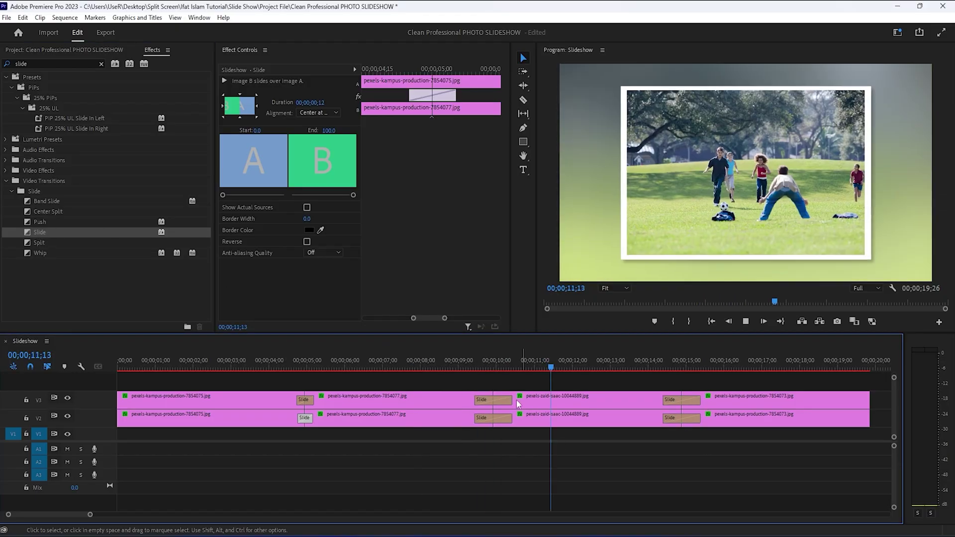
key("minus")
key("minus")
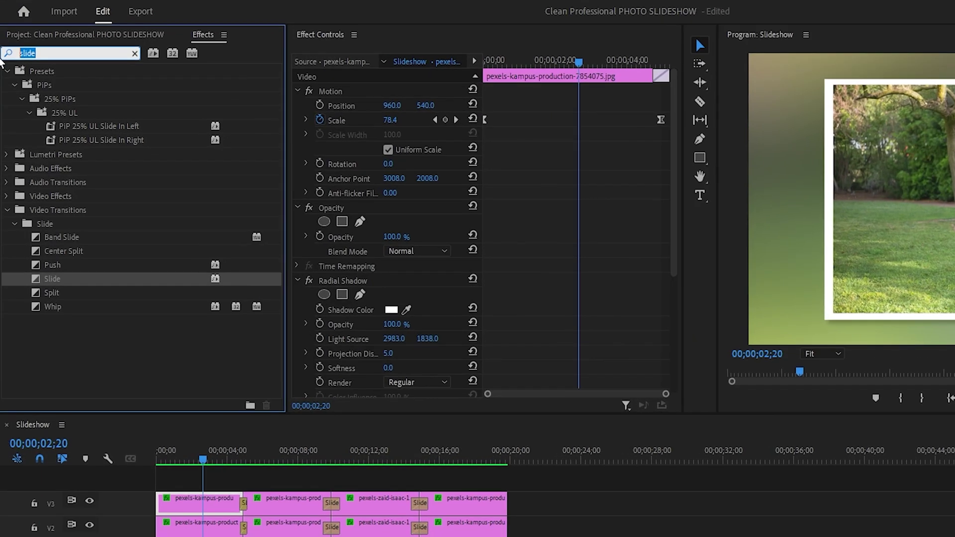
Search 'basic' and apply the Basic 3D effect to the first V3 photo clip.
type("asi")
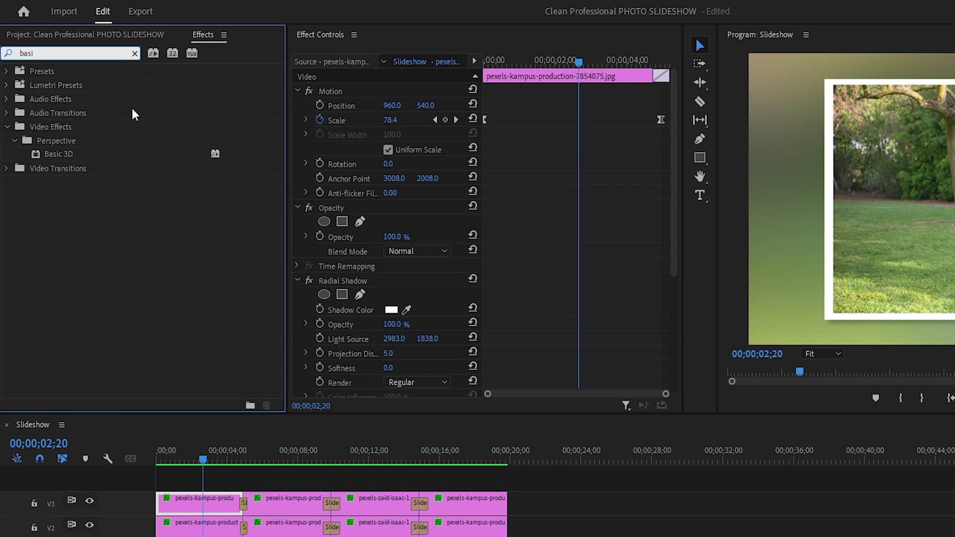
left_click(60, 151)
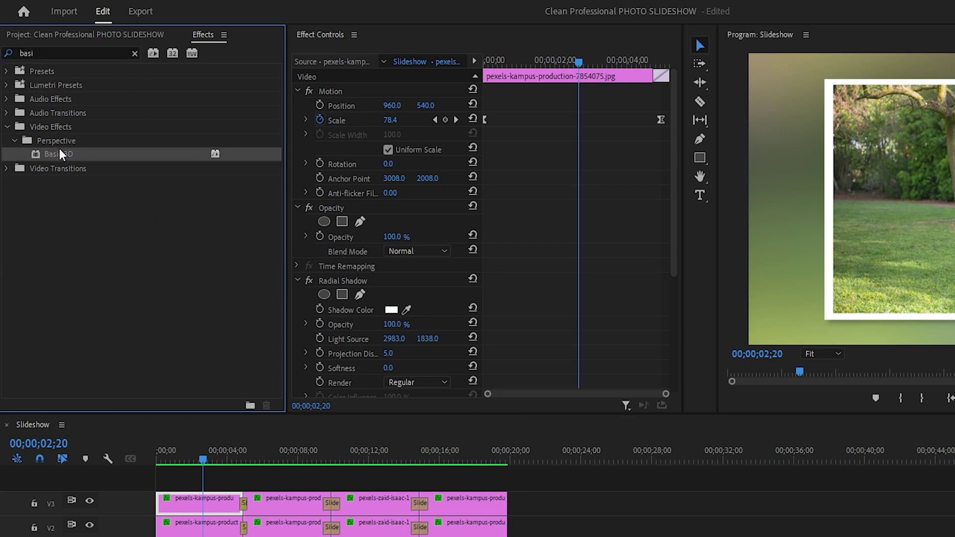
left_click_drag(55, 155, 197, 500)
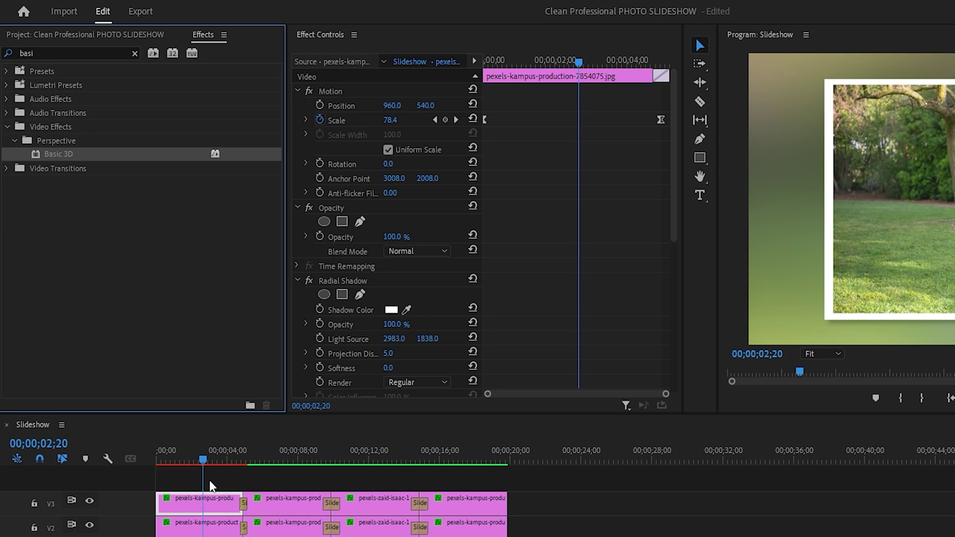
scroll(451, 236, "down", 10)
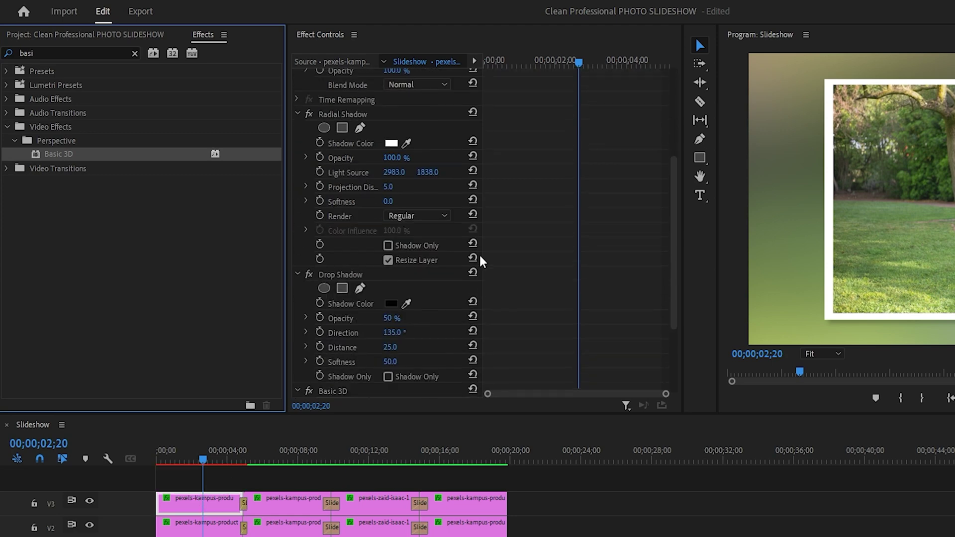
scroll(483, 265, "down", 2)
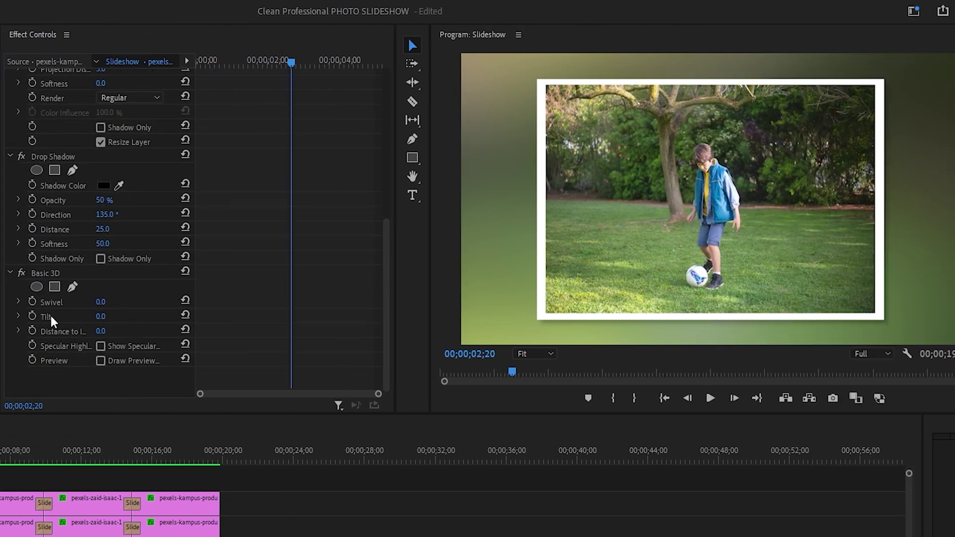
Keyframe Basic 3D Swivel at 4° and Tilt at -4° at the playhead.
left_click(319, 302)
left_click(32, 315)
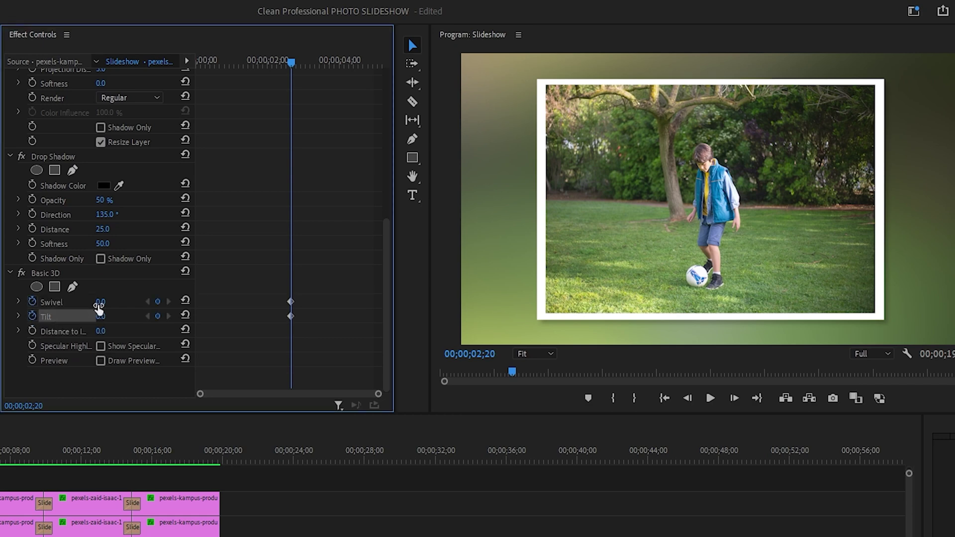
left_click(108, 300)
type("4")
key("Return")
left_click(105, 316)
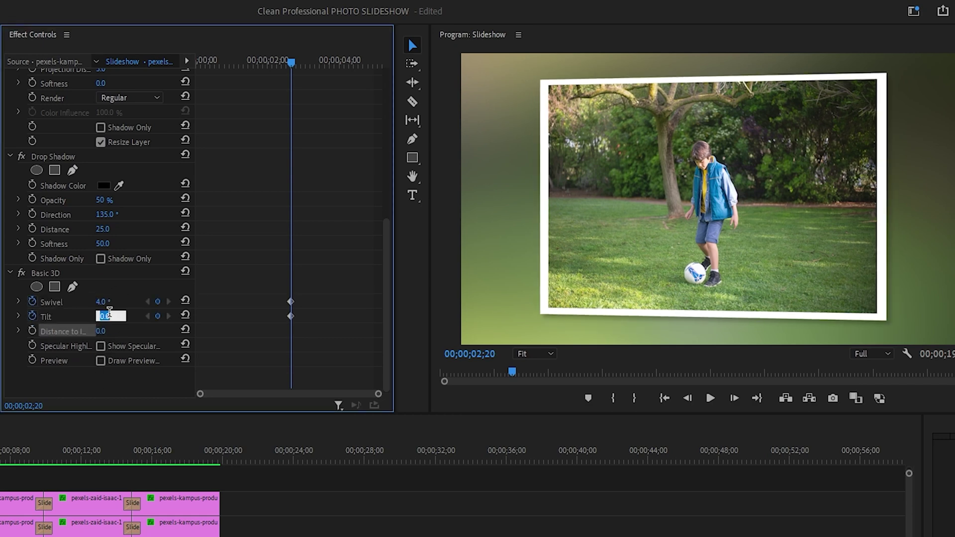
type("-4")
key("Return")
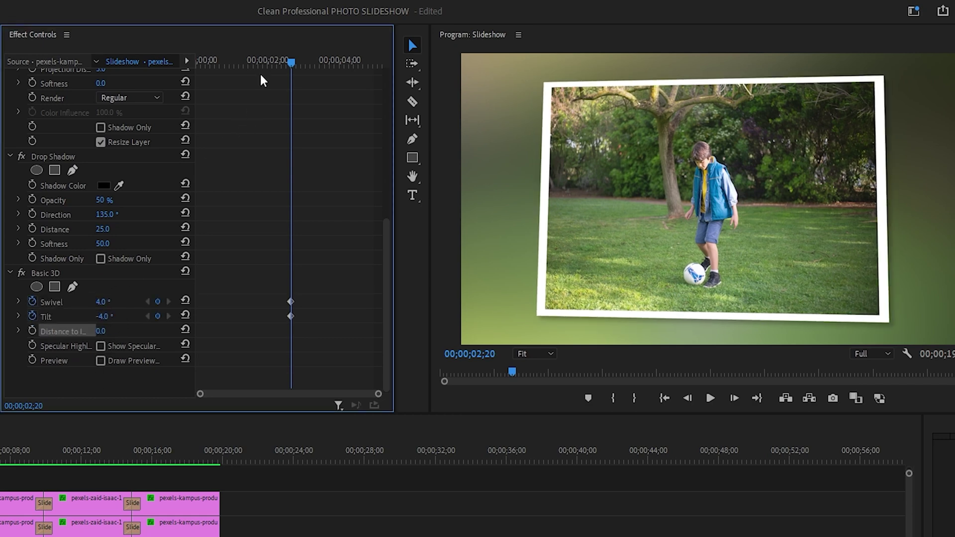
At 1;16, add keyframes with Swivel -4° and Tilt 4°.
left_click_drag(256, 61, 251, 62)
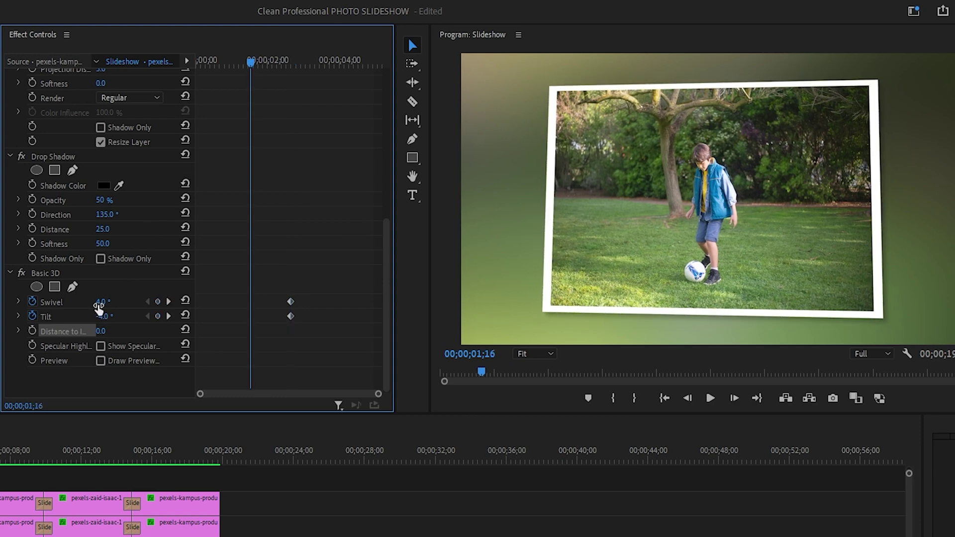
left_click(109, 300)
type("-4")
key("Return")
left_click(107, 316)
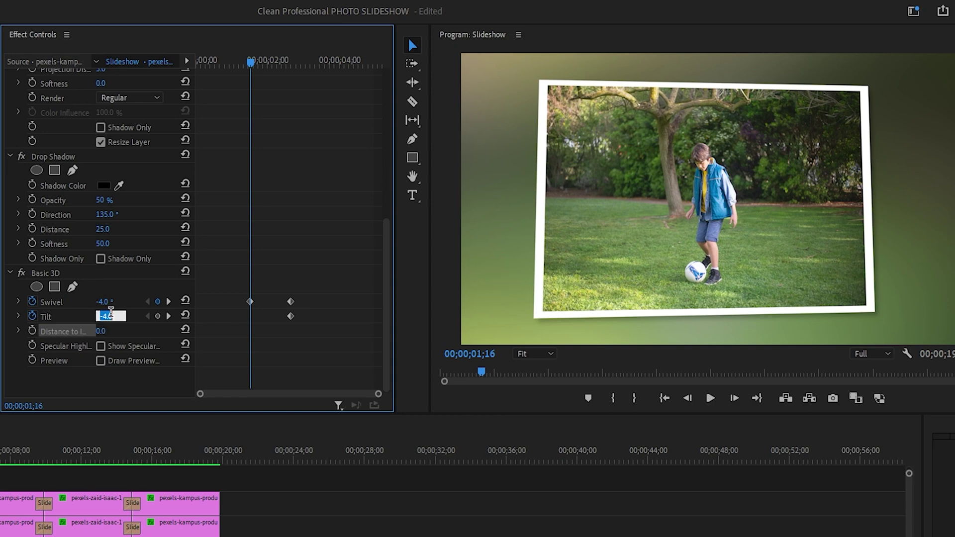
type("4")
key("Return")
Preview the rocking, then apply Ease In to the later keyframes and Ease Out to the earlier ones.
left_click_drag(293, 65, 235, 102)
key("space")
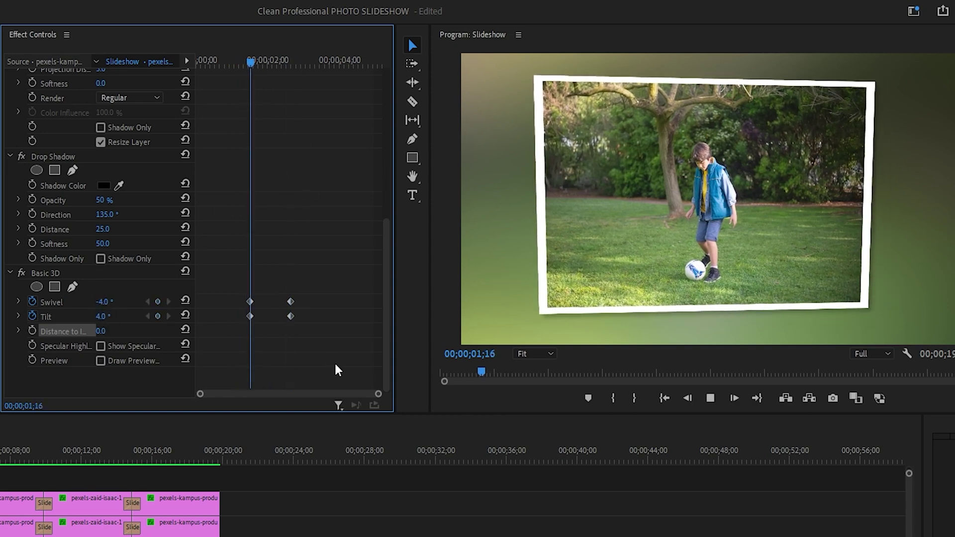
key("space")
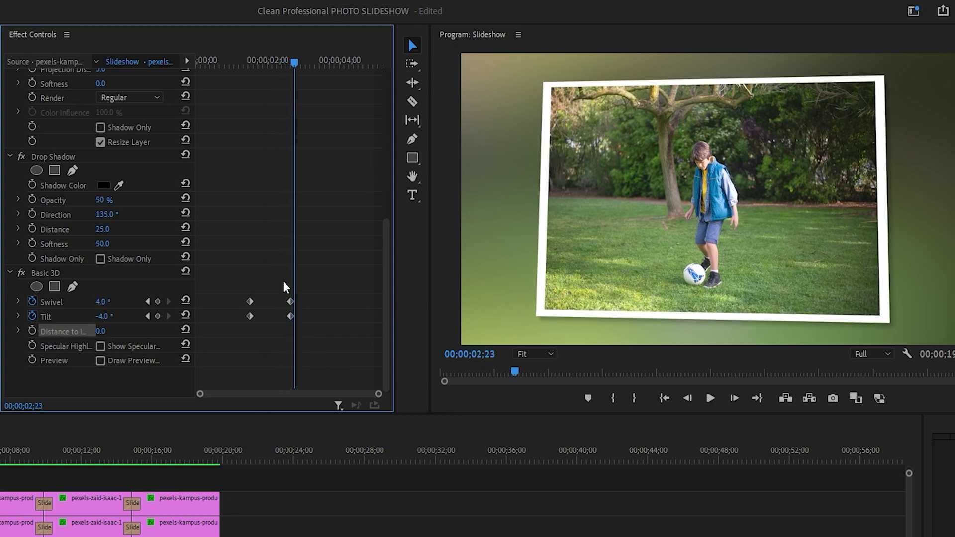
left_click_drag(293, 60, 251, 75)
key("space")
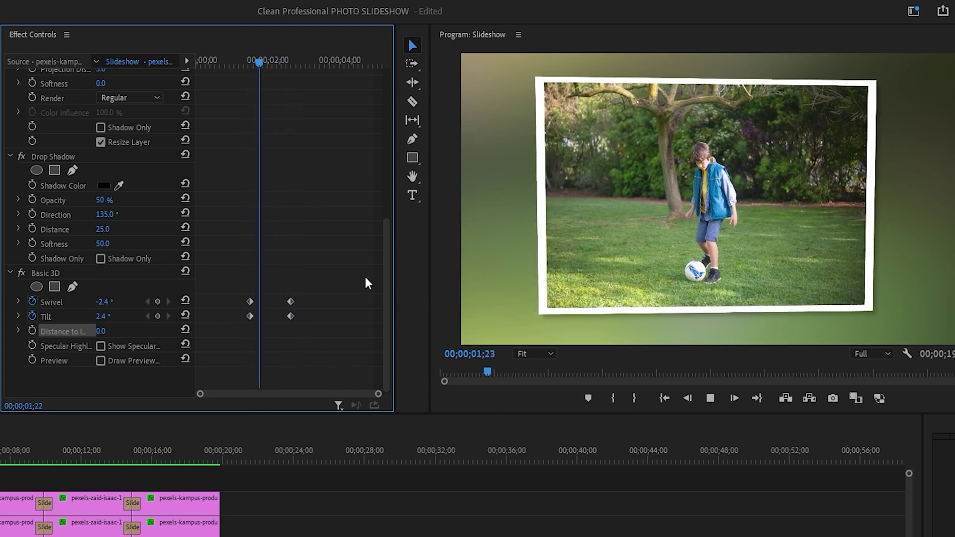
key("space")
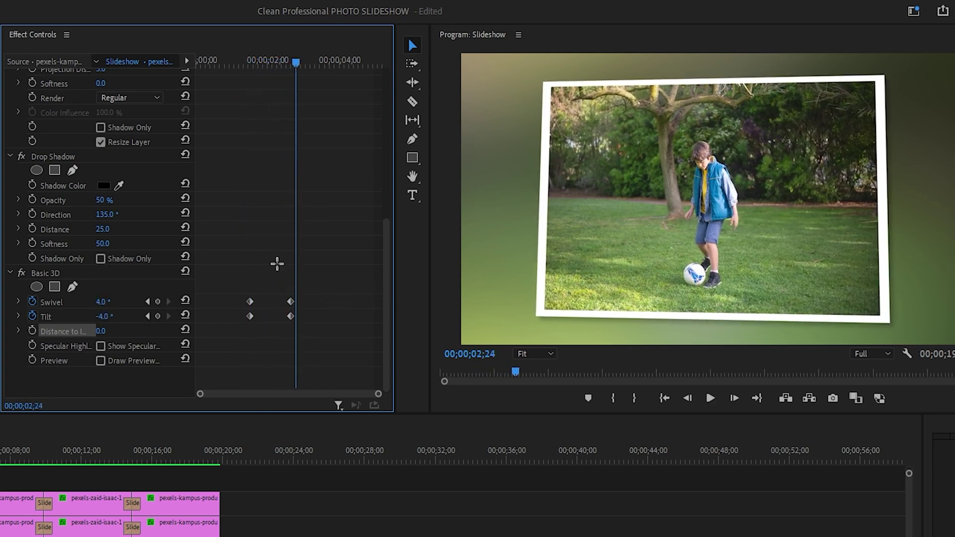
left_click_drag(277, 263, 297, 332)
right_click(292, 316)
left_click(320, 518)
left_click_drag(232, 284, 382, 347)
right_click(249, 316)
left_click(279, 532)
Spread the Swivel and Tilt keyframes toward the clip's start and end.
left_click_drag(293, 256, 239, 337)
left_click_drag(256, 297, 221, 312)
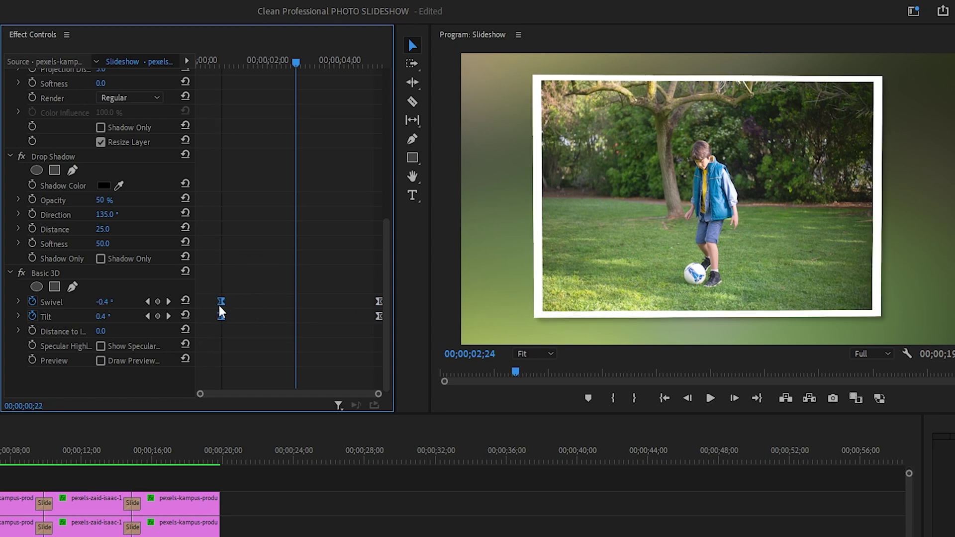
left_click_drag(169, 366, 156, 395)
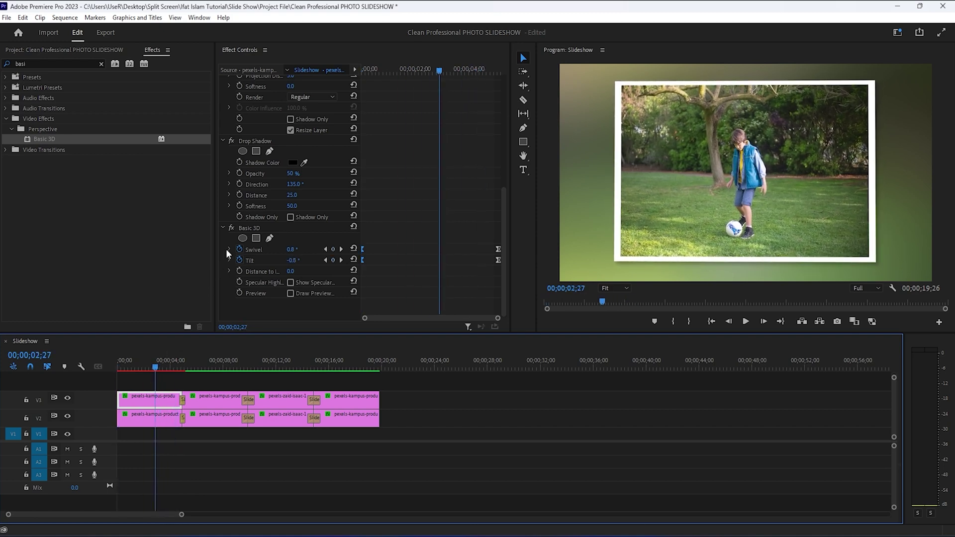
Copy the first photo's Basic 3D animation and paste it onto the other photo clips.
left_click(249, 228)
right_click(248, 228)
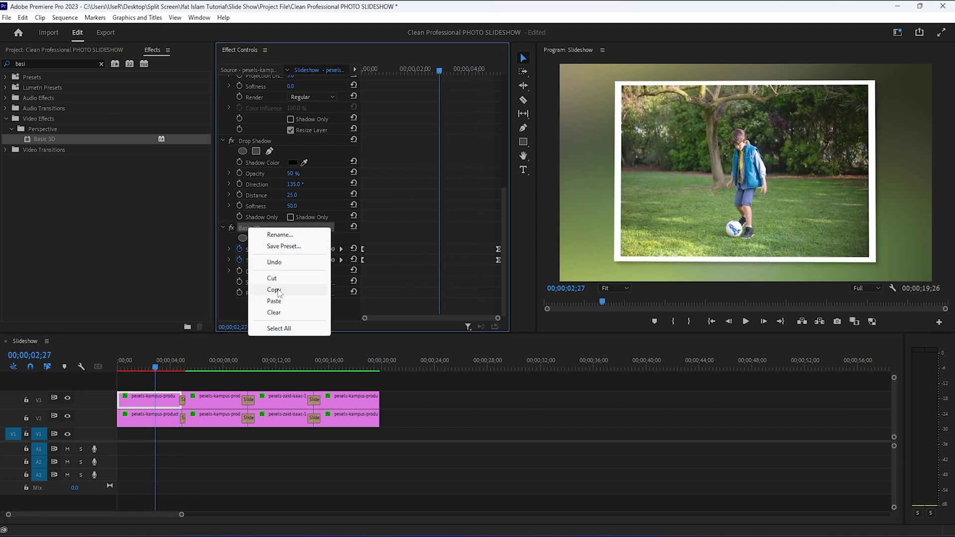
left_click(275, 290)
left_click_drag(389, 389, 233, 401)
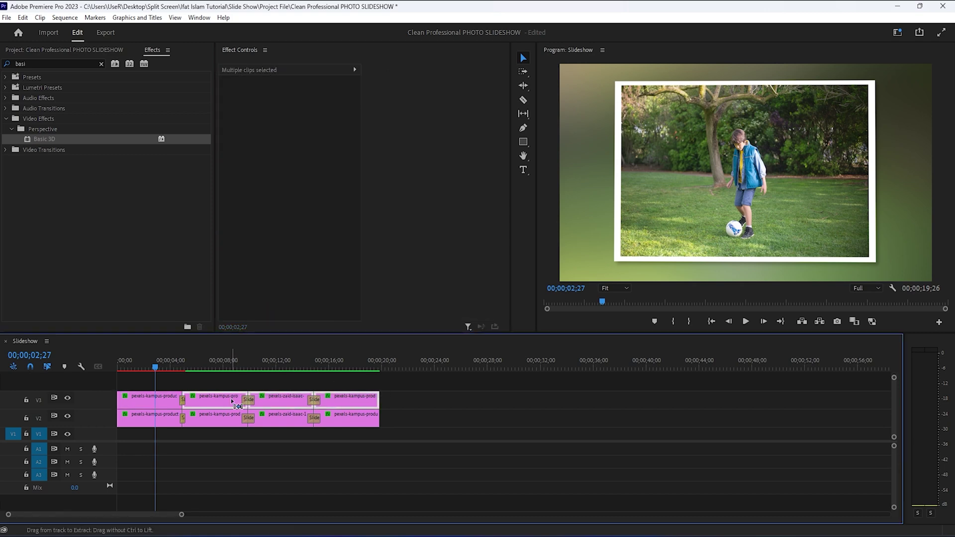
key("ctrl+v")
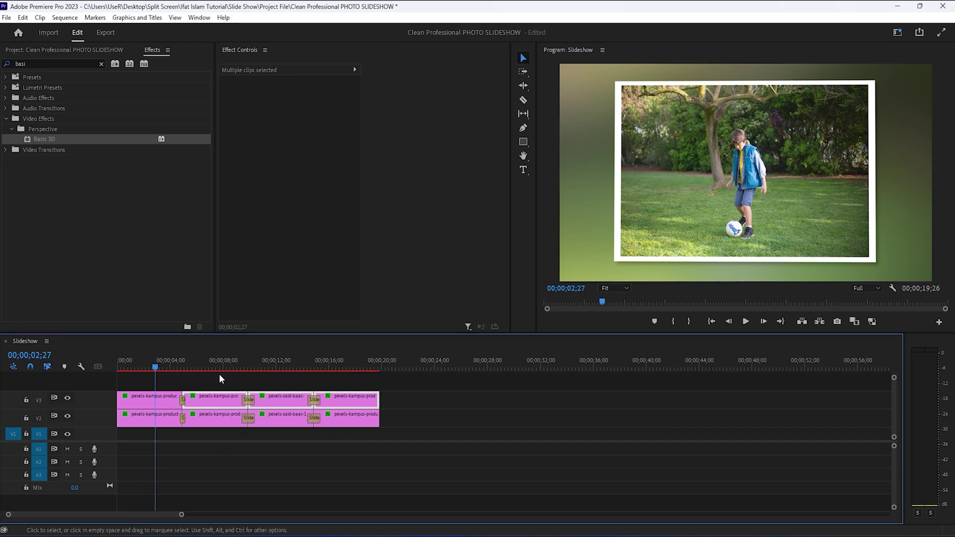
key("minus")
key("minus")
key("minus")
key("minus")
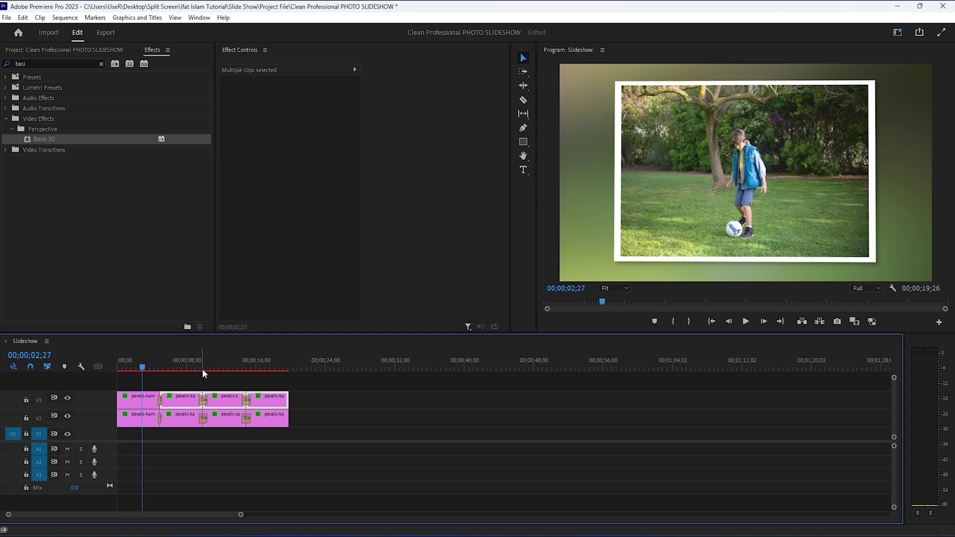
Render the Slideshow sequence's effects for smooth playback.
key("Return")
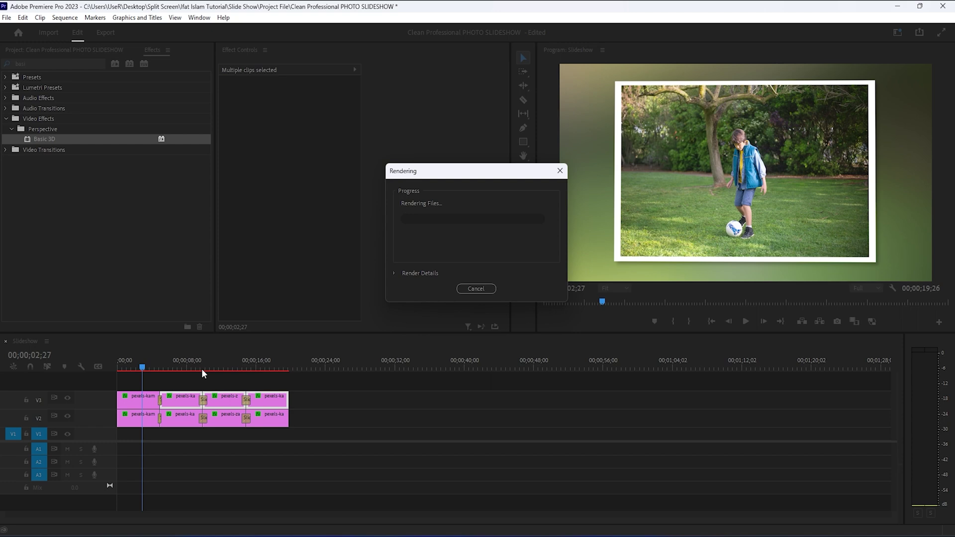